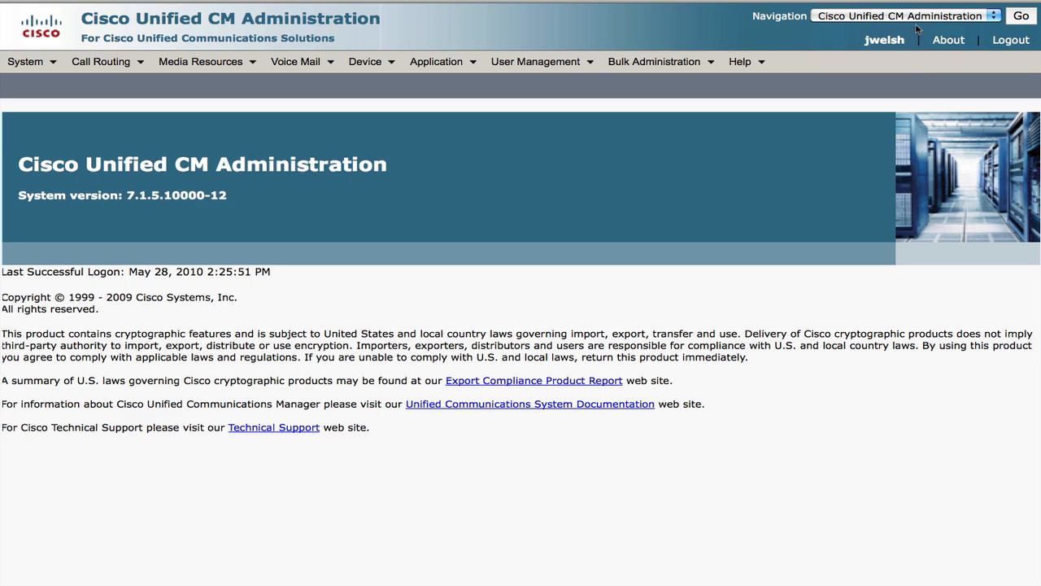
Sign in to Cisco Unified Serviceability with the administrator username and password
left_click(919, 16)
left_click(912, 42)
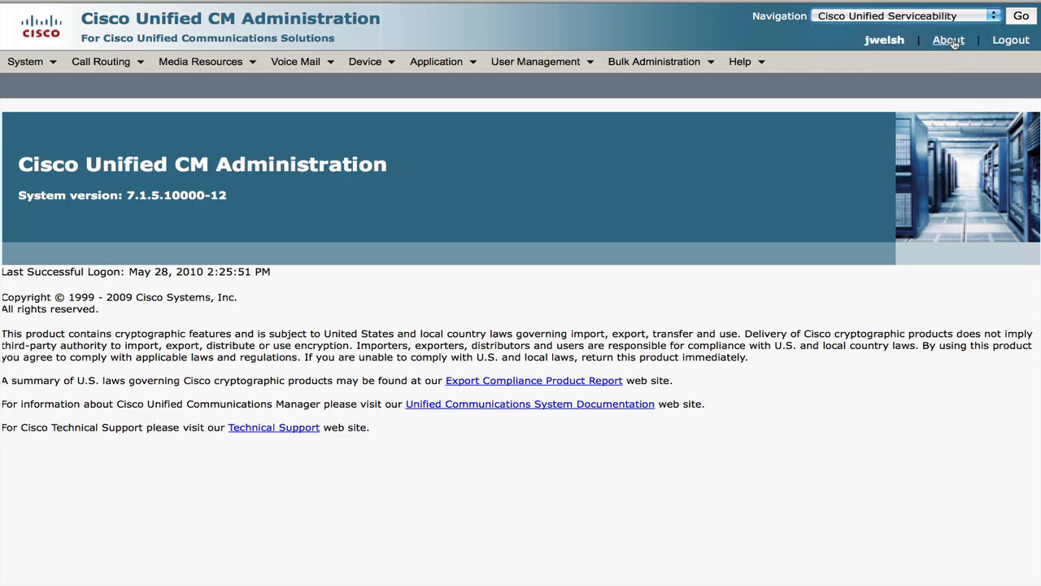
left_click(1020, 16)
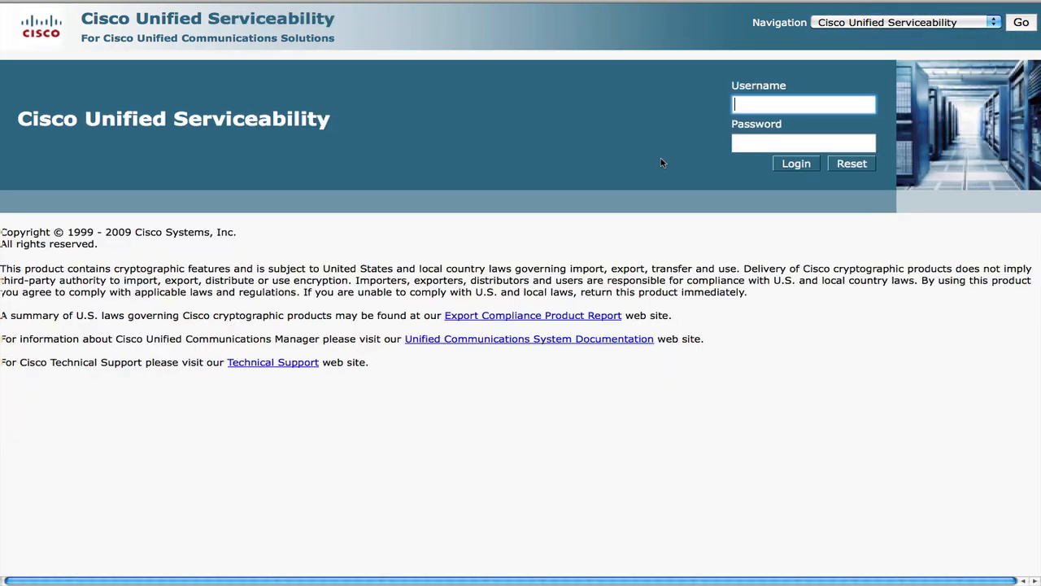
key("Tab")
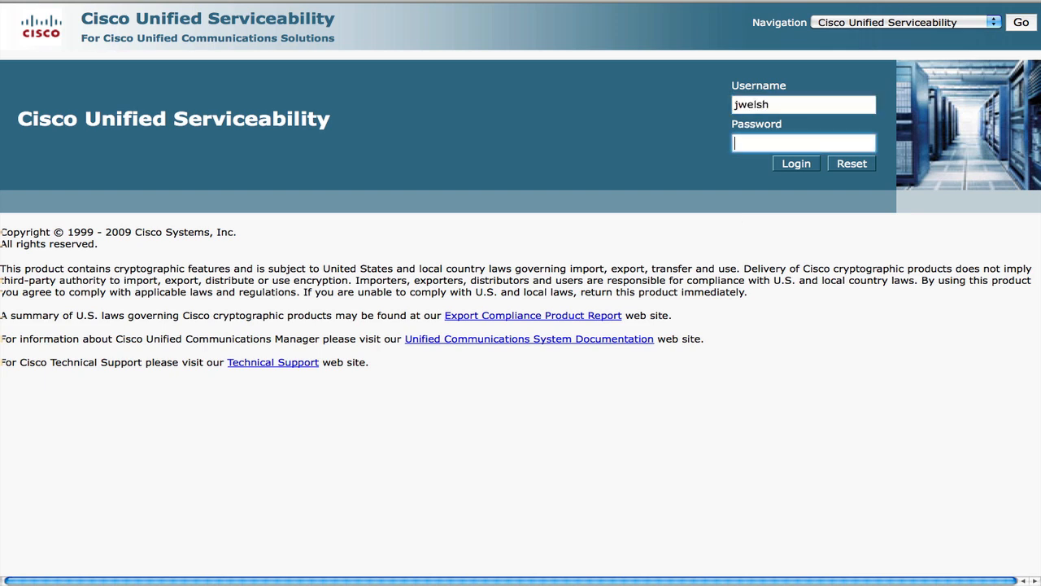
type("*********")
key("Return")
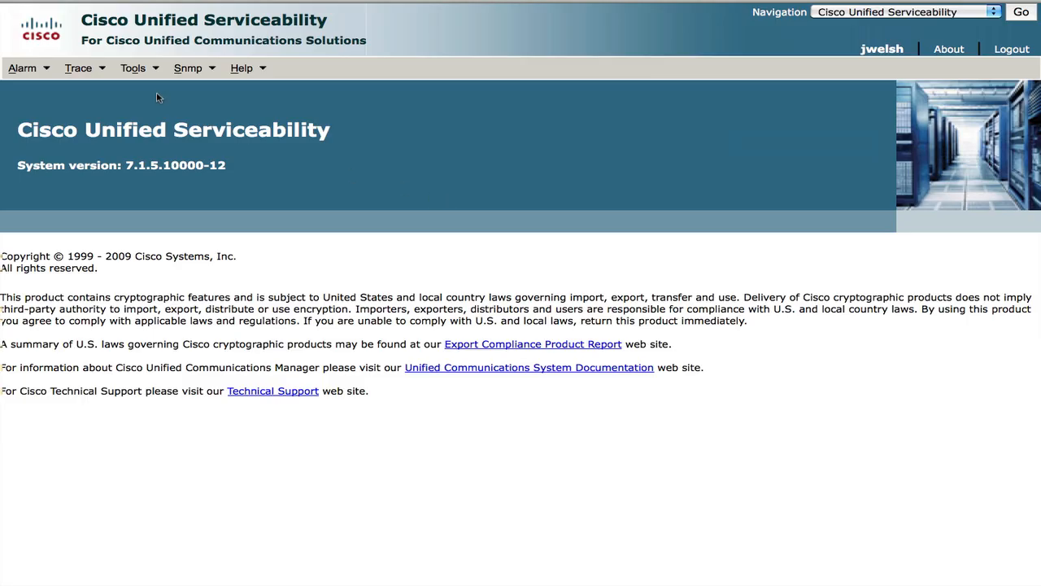
Check in Service Activation that Cisco Extension Mobility is Activated
mouse_move(144, 77)
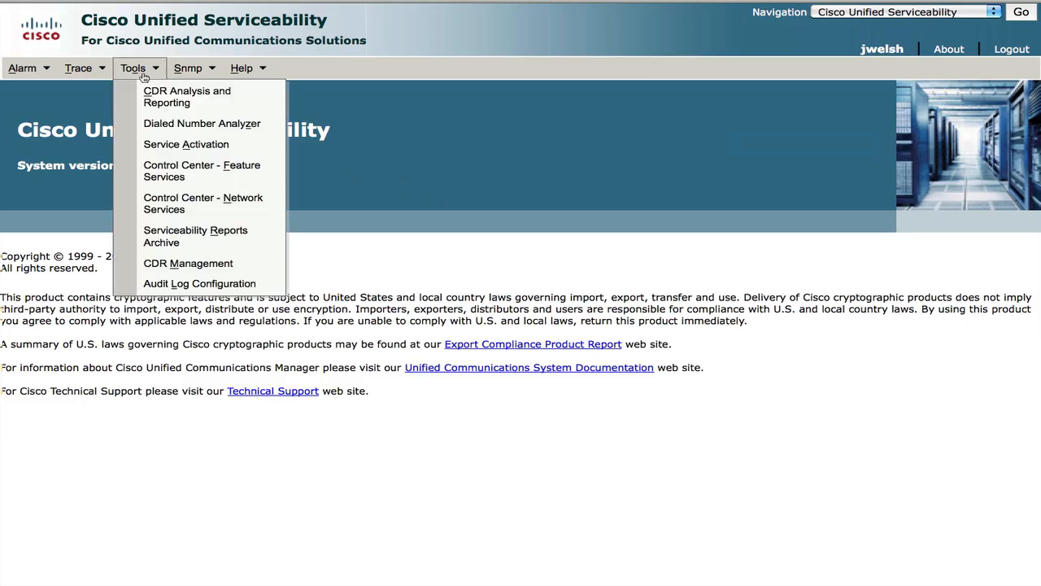
left_click(180, 144)
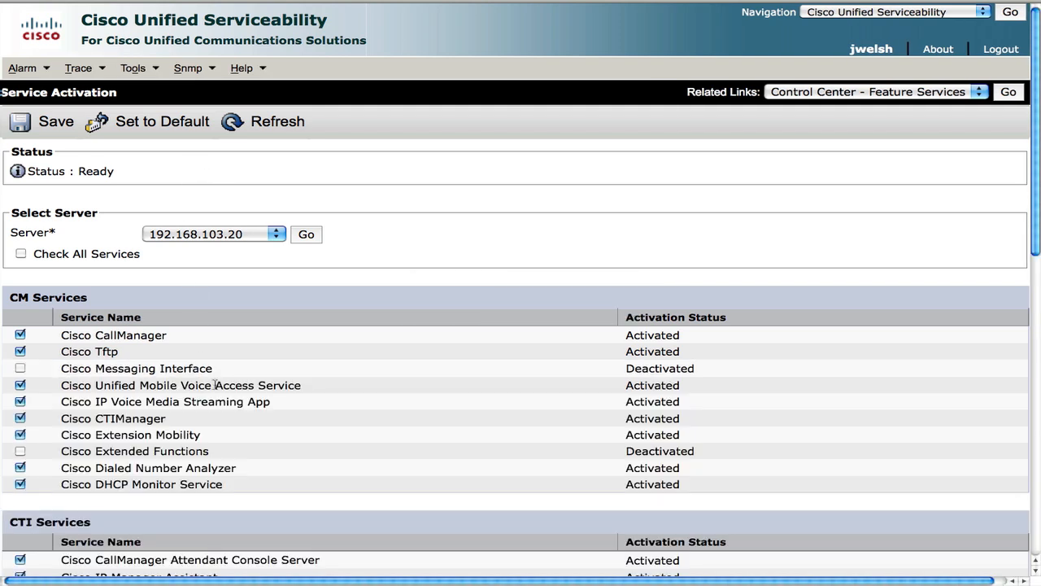
left_click_drag(62, 435, 209, 439)
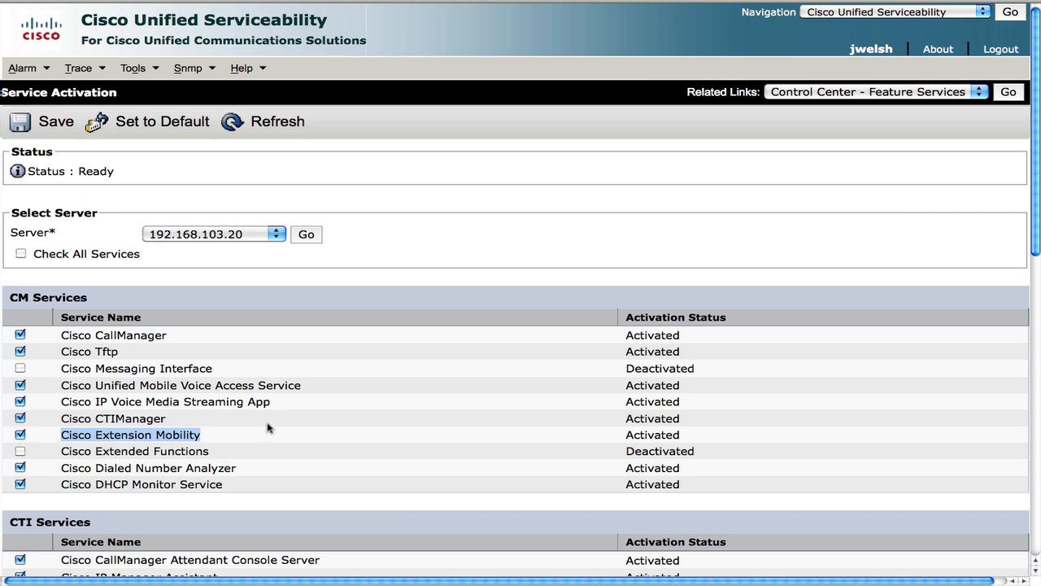
View the network services Control Center, then return to Cisco Unified CM Administration
left_click(969, 92)
left_click(945, 126)
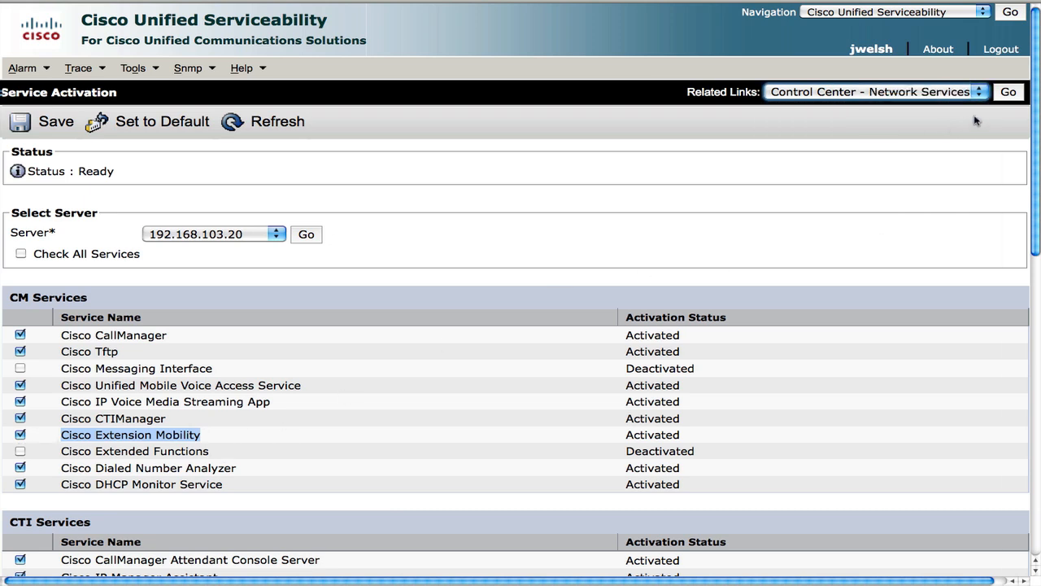
left_click(961, 16)
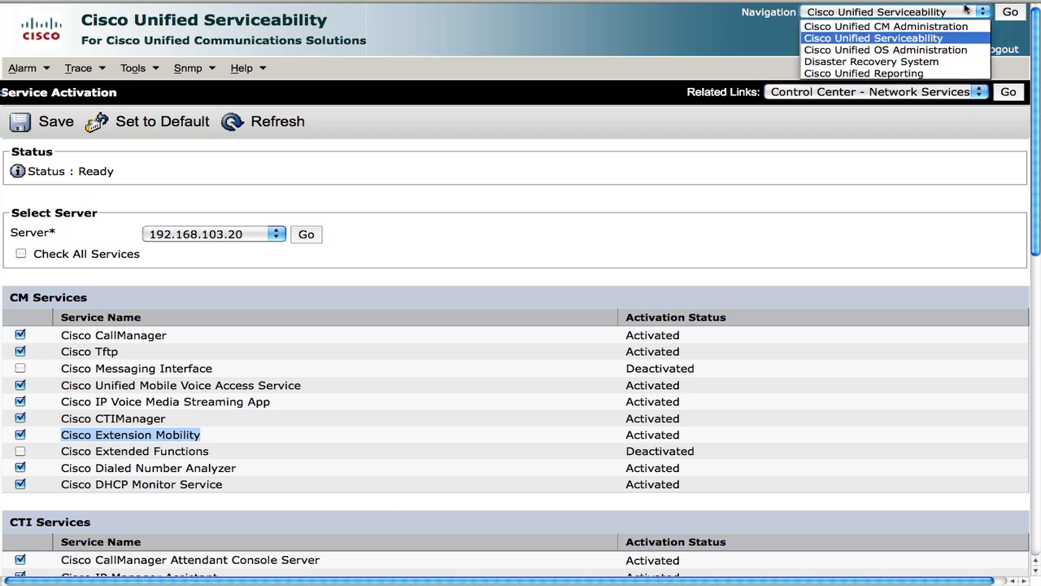
left_click(958, 24)
Open the Extension Mobility phone service and select its EMAppServlet service URL
left_click(1009, 14)
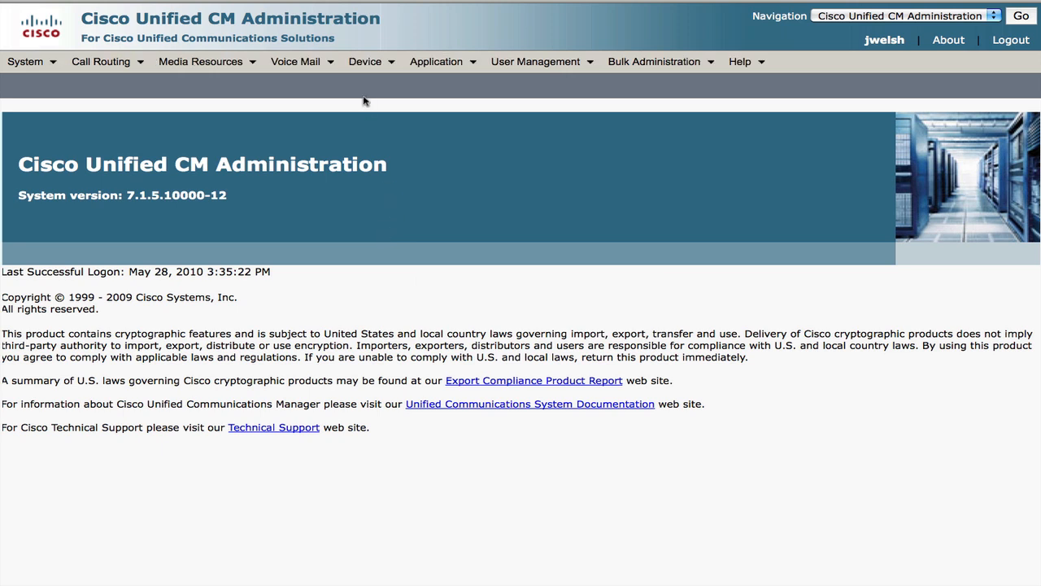
mouse_move(387, 75)
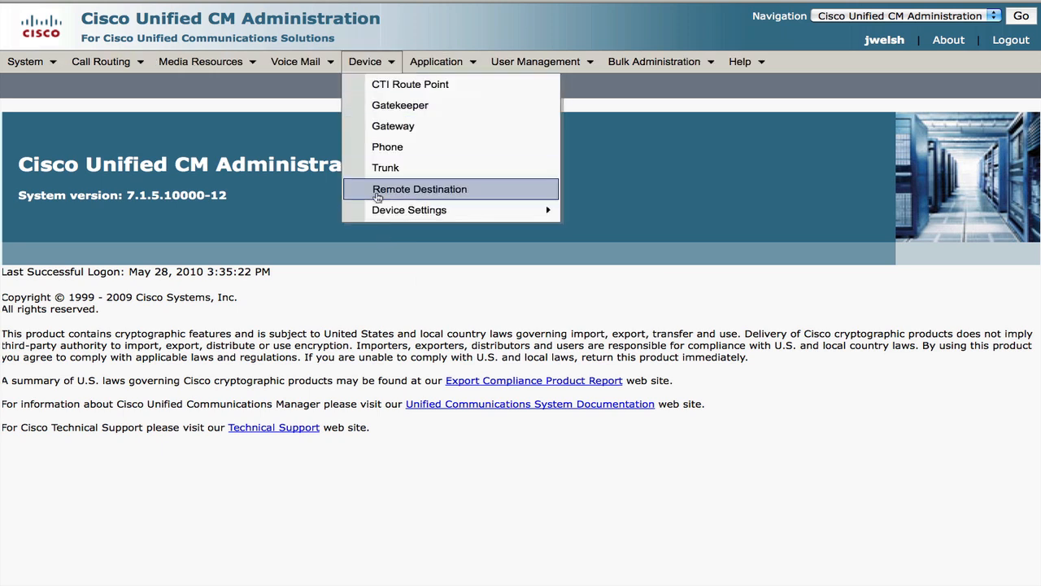
mouse_move(382, 212)
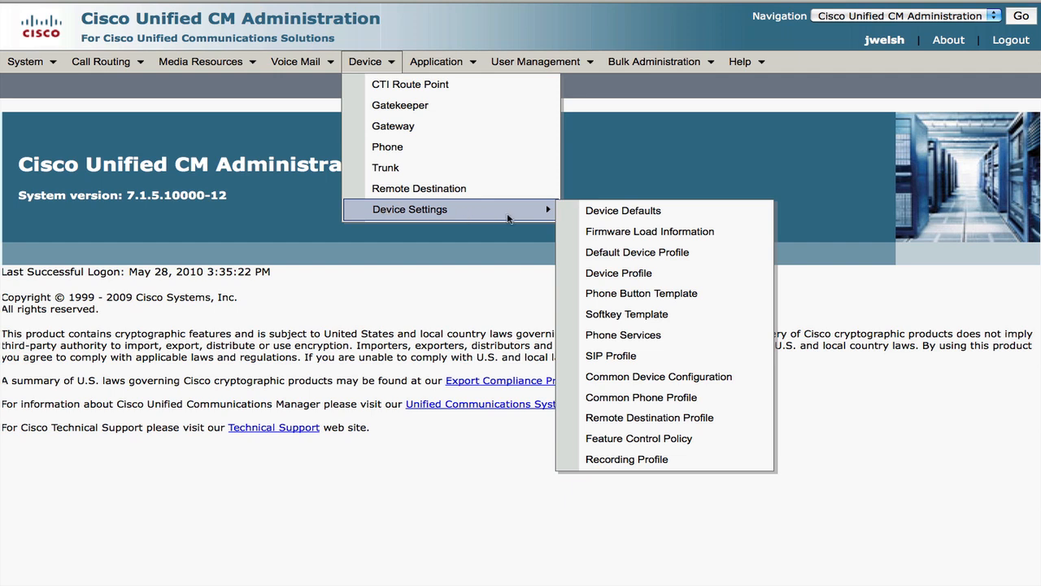
left_click(633, 339)
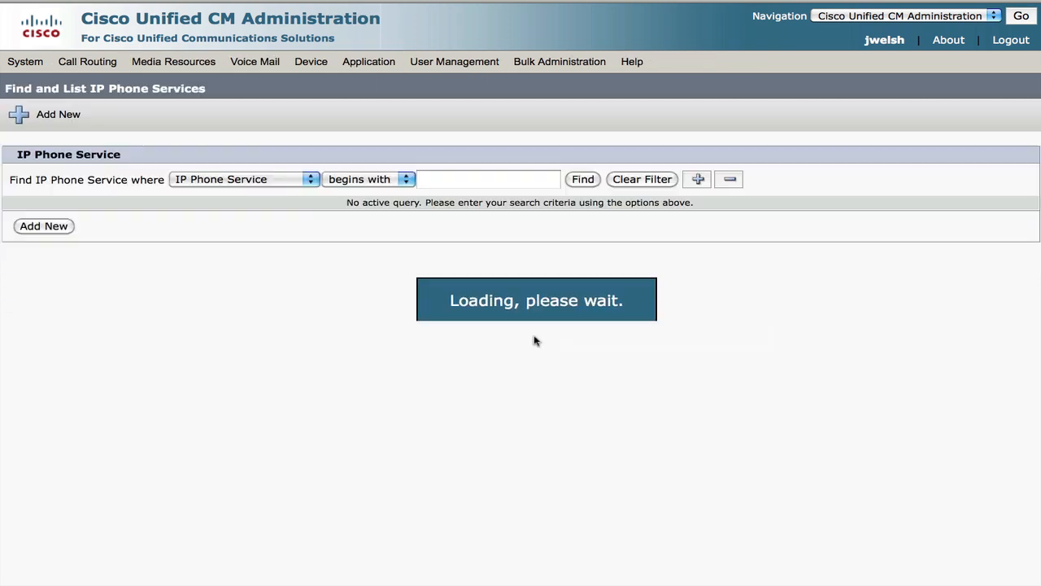
left_click(587, 182)
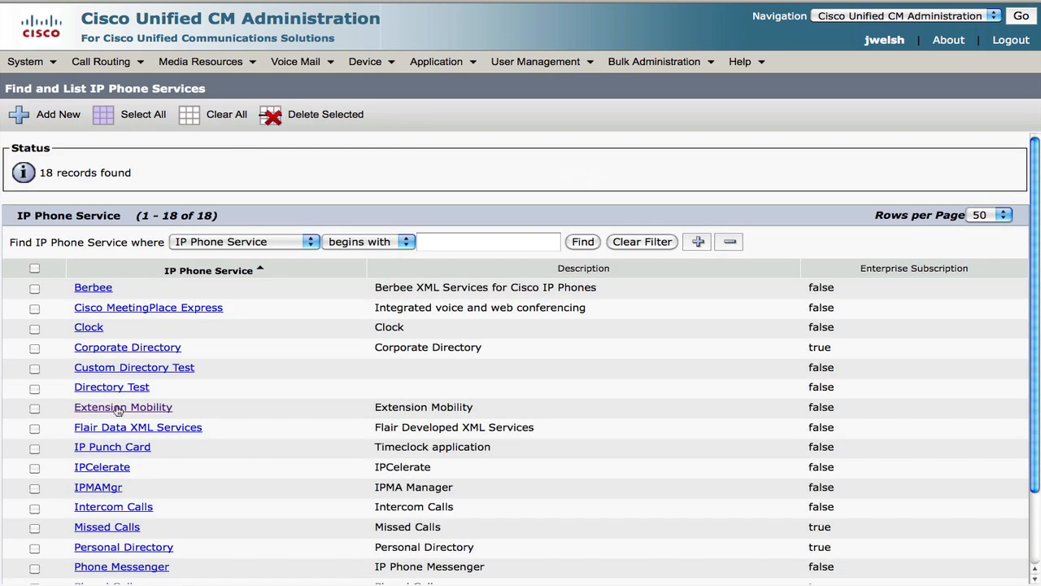
left_click(118, 408)
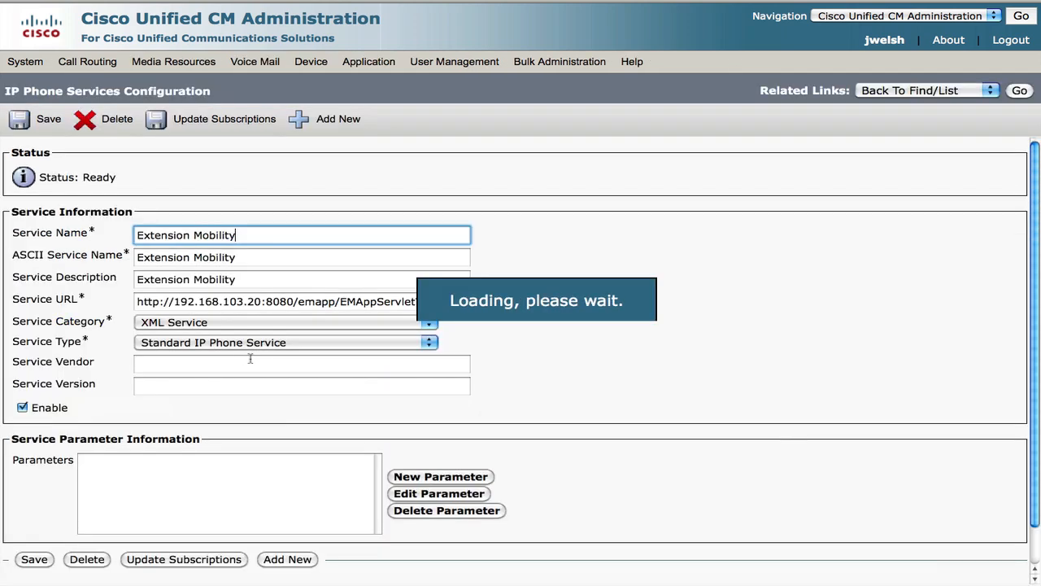
left_click_drag(135, 302, 389, 324)
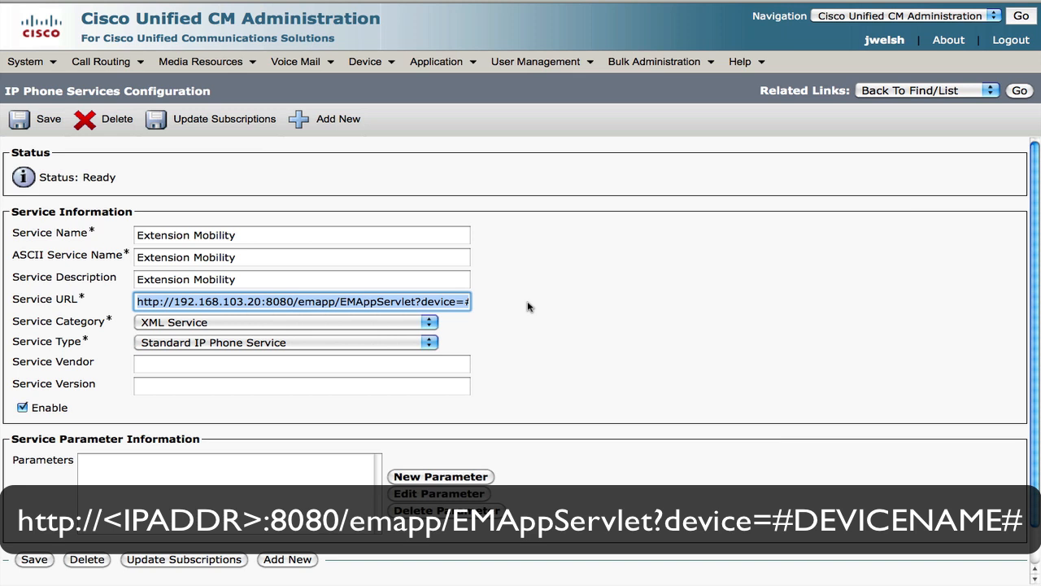
Add enabled service 'EM', described 'Extension Mobility Demo', with the pasted EMAppServlet URL, and save
left_click(325, 122)
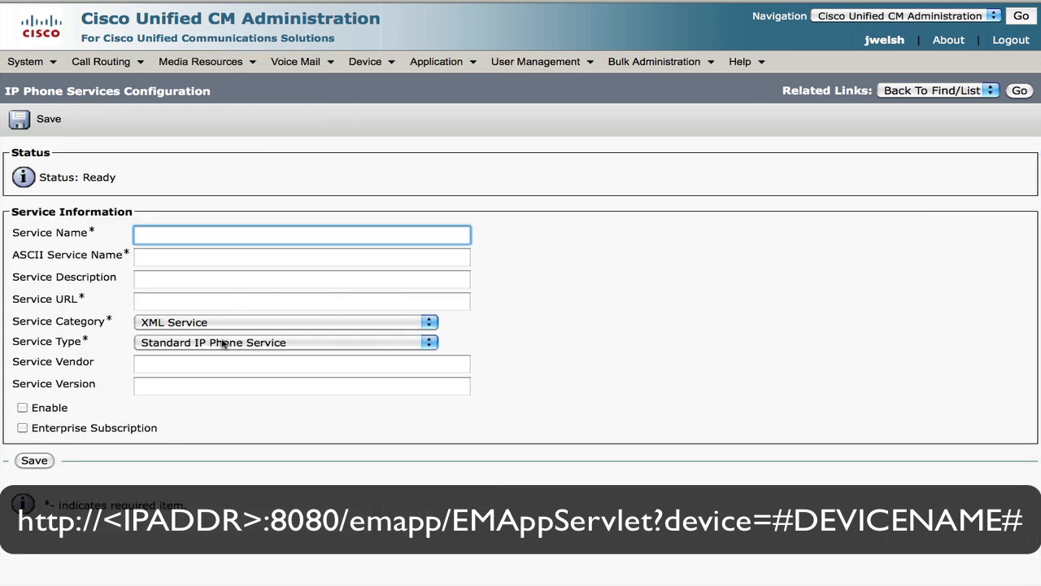
type("EM")
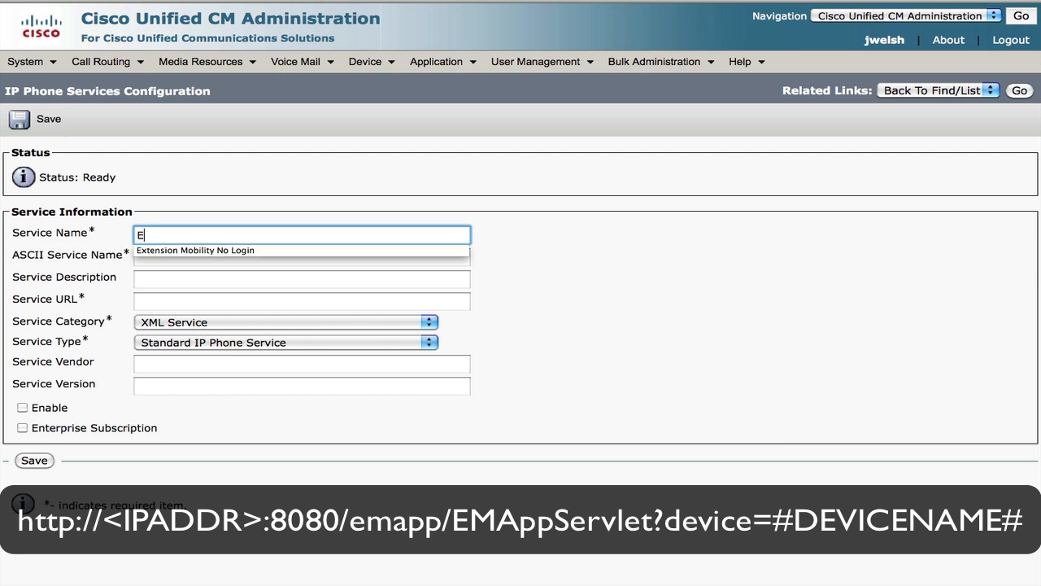
key("Tab")
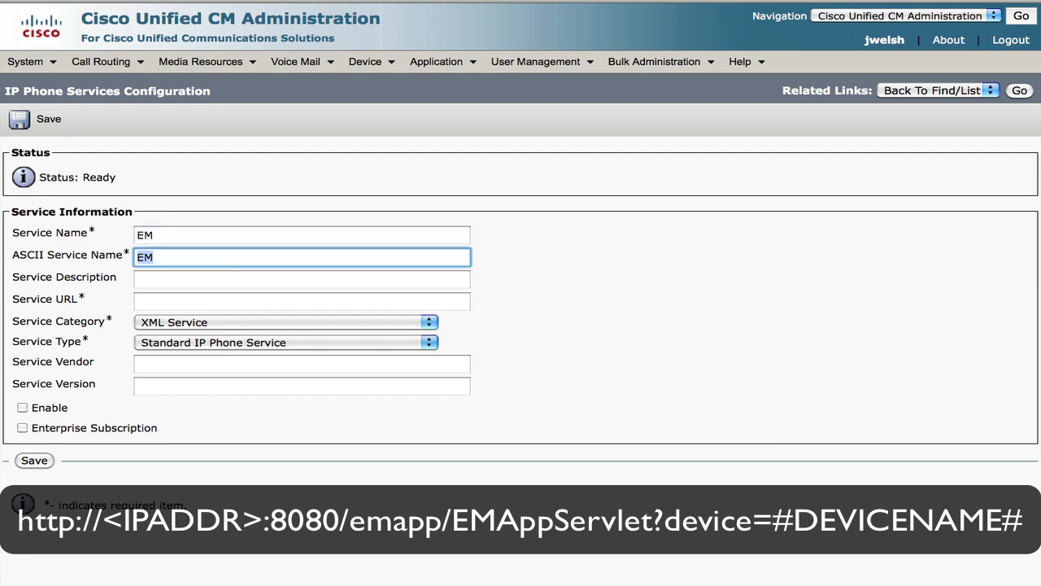
key("Tab")
type("E")
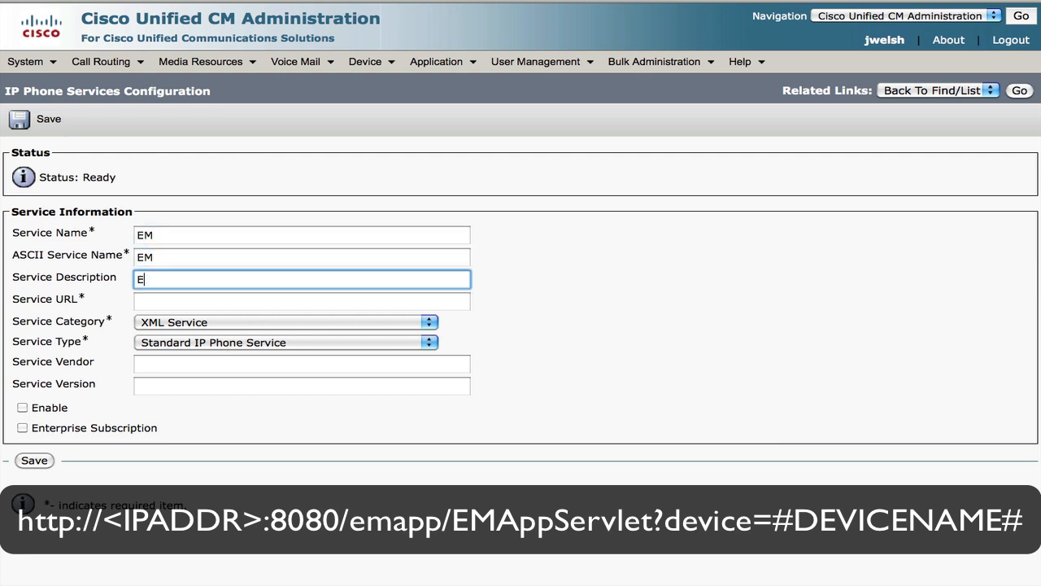
type("xtension Mobility Demo")
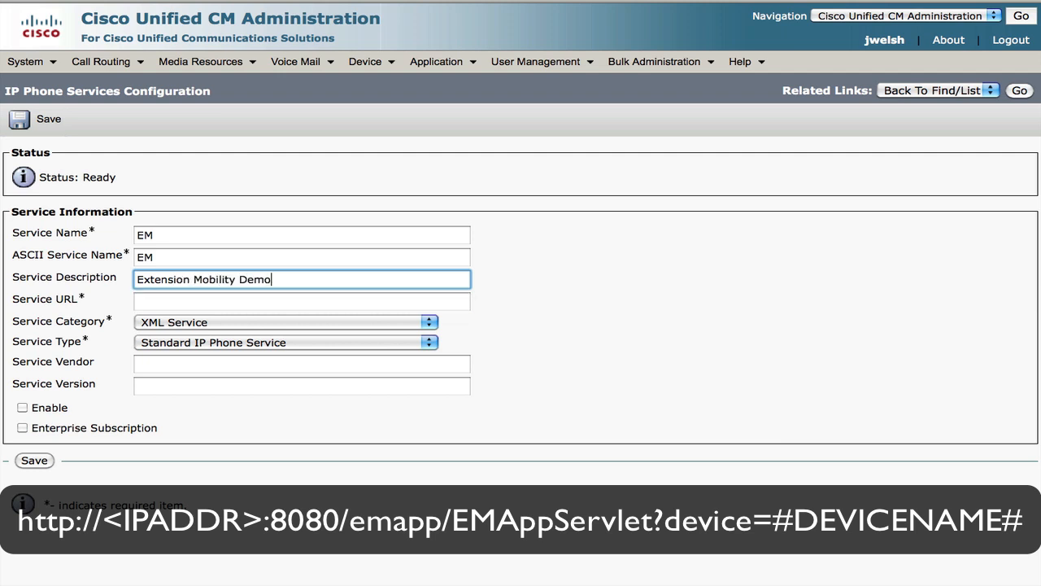
key("Tab")
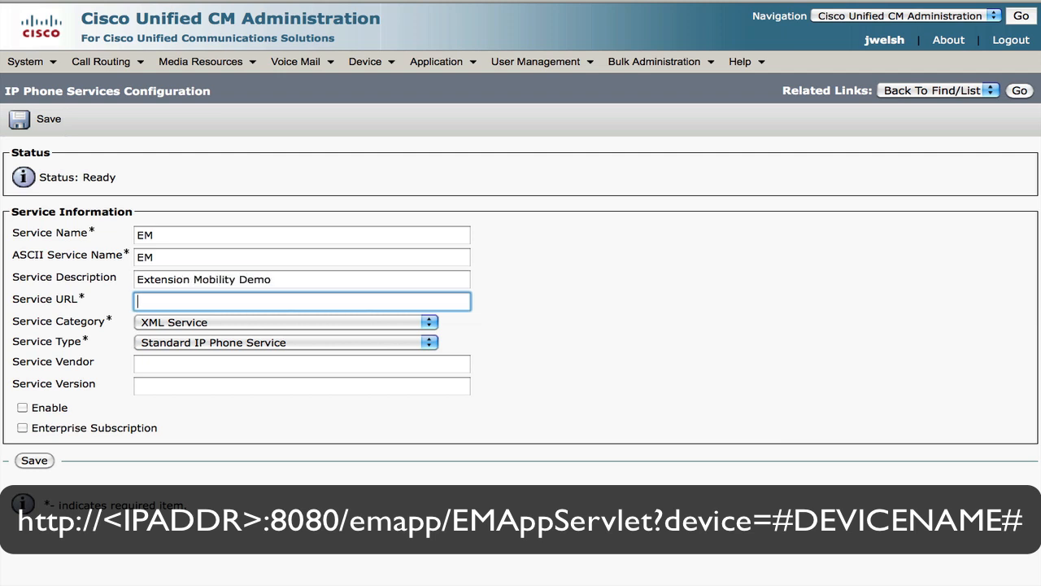
type("http://192.168.103.20:8080/emapp/EMAppServlet?device=#DEVICENAME#")
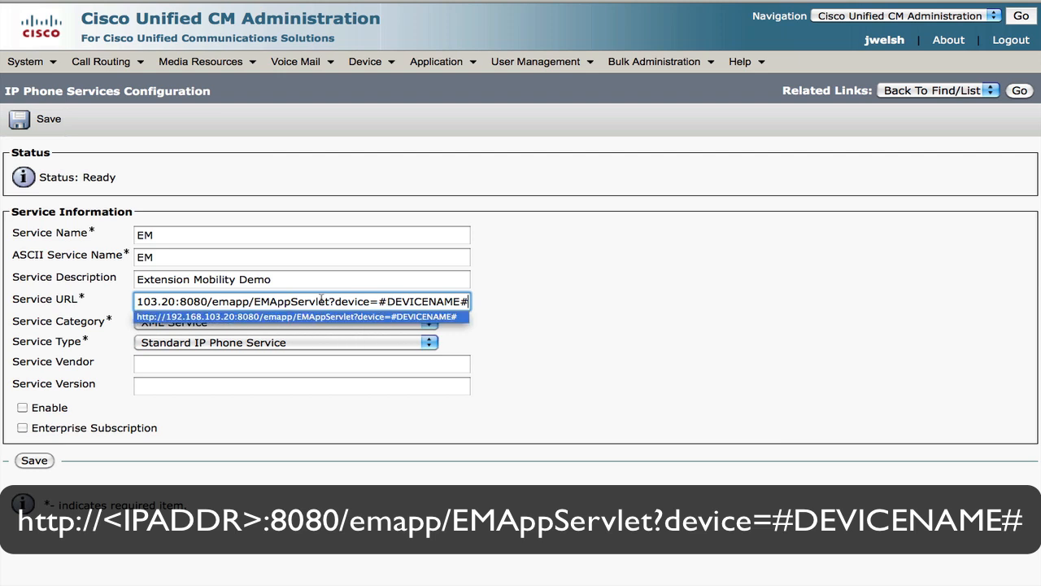
left_click(575, 325)
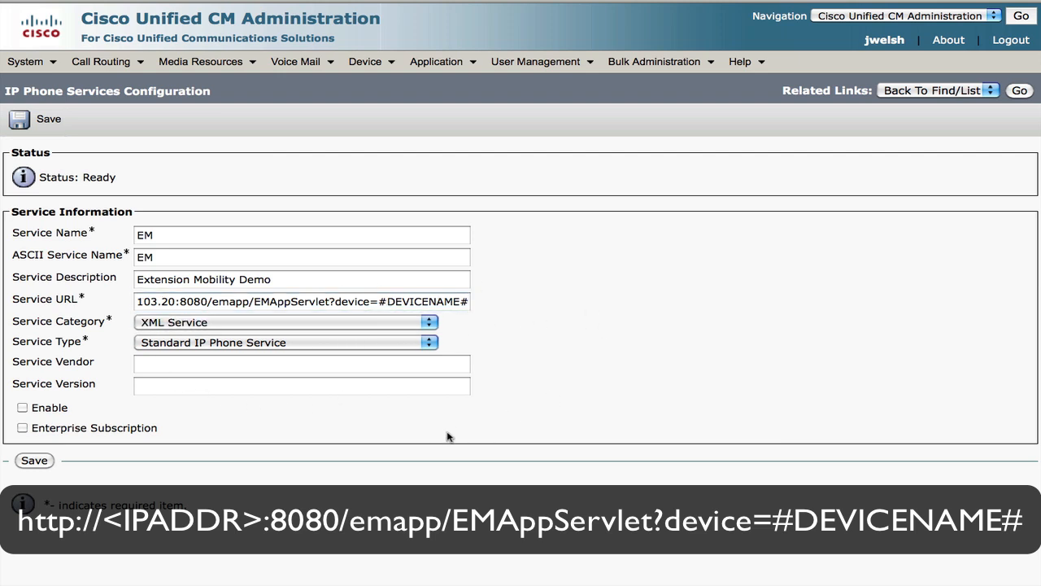
left_click(23, 408)
left_click(33, 460)
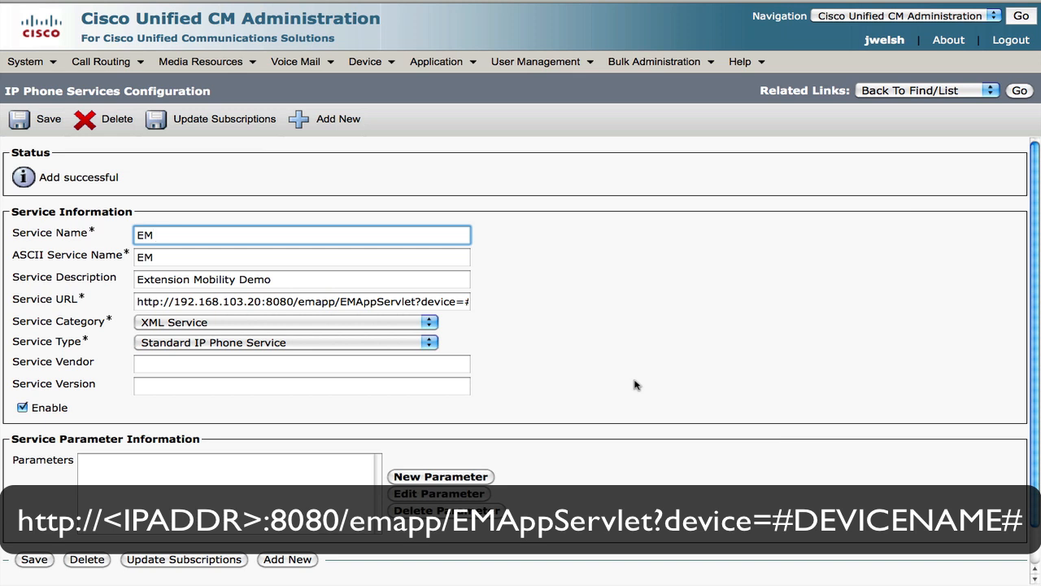
mouse_move(382, 68)
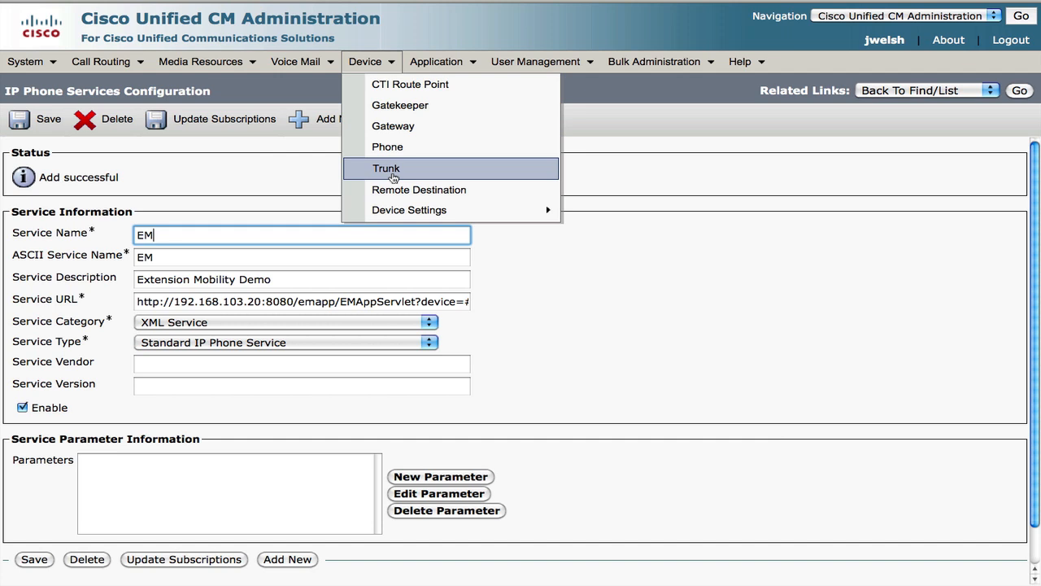
Start a new device profile from the Device Profile list
mouse_move(418, 205)
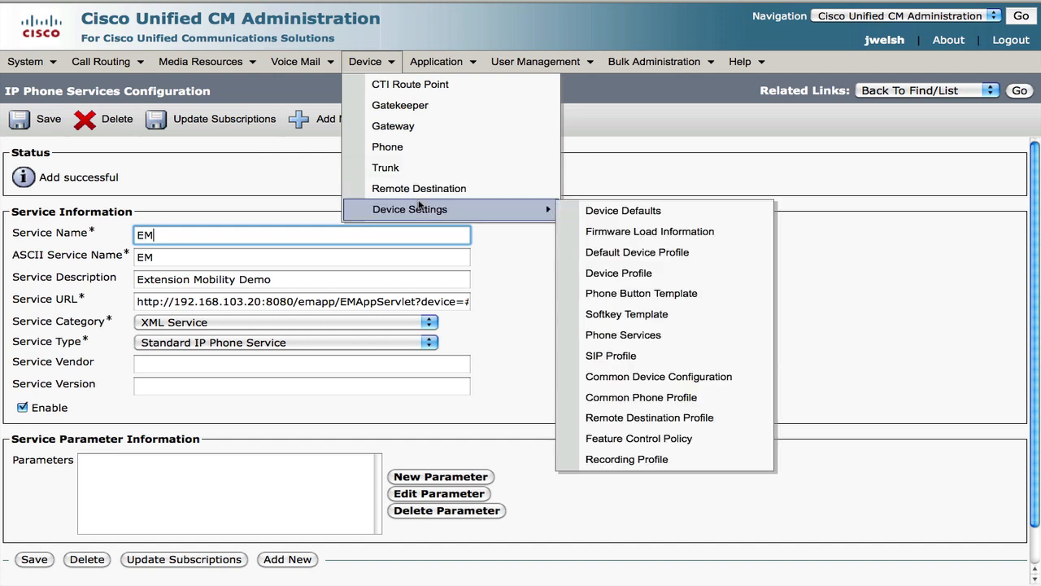
left_click(621, 277)
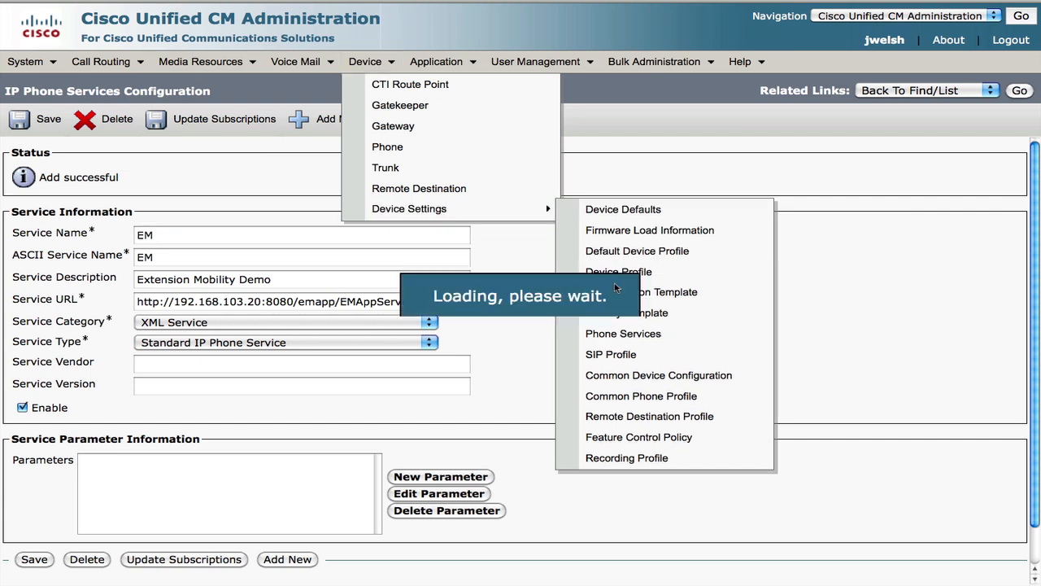
left_click(50, 230)
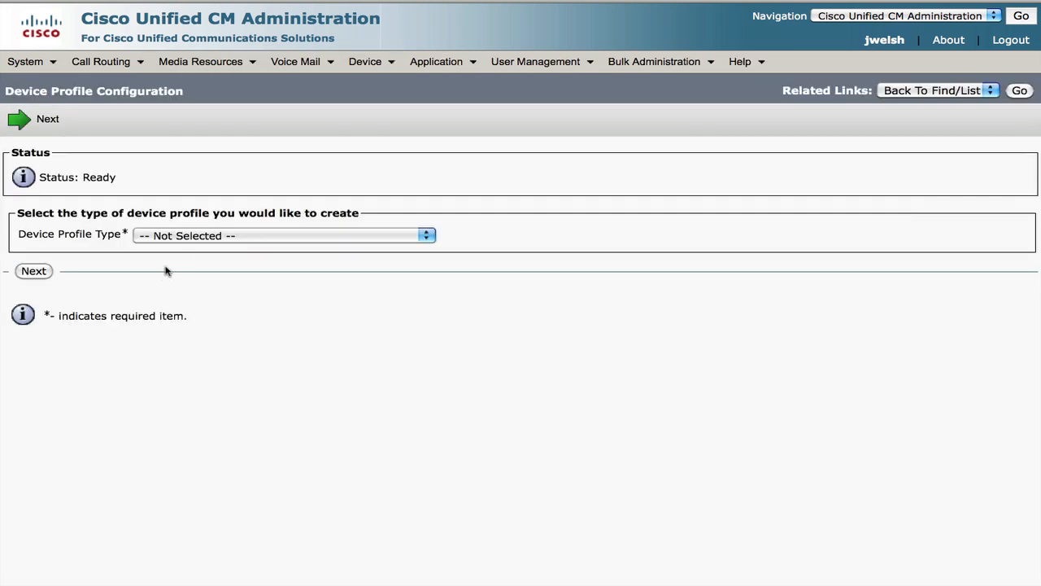
left_click(204, 236)
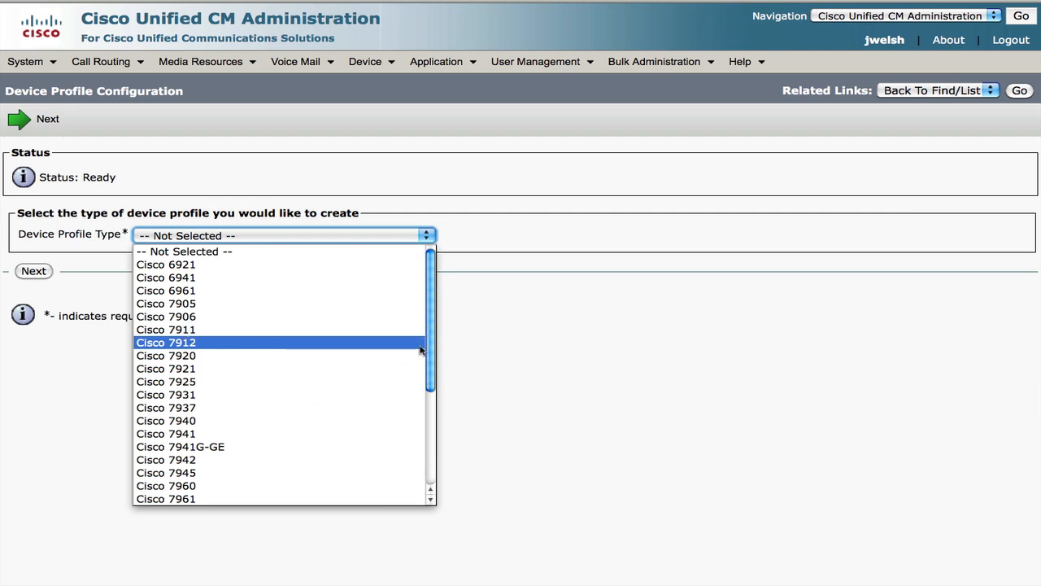
Set the profile type to Cisco IP Communicator and continue with the SCCP protocol
left_click_drag(430, 349, 414, 447)
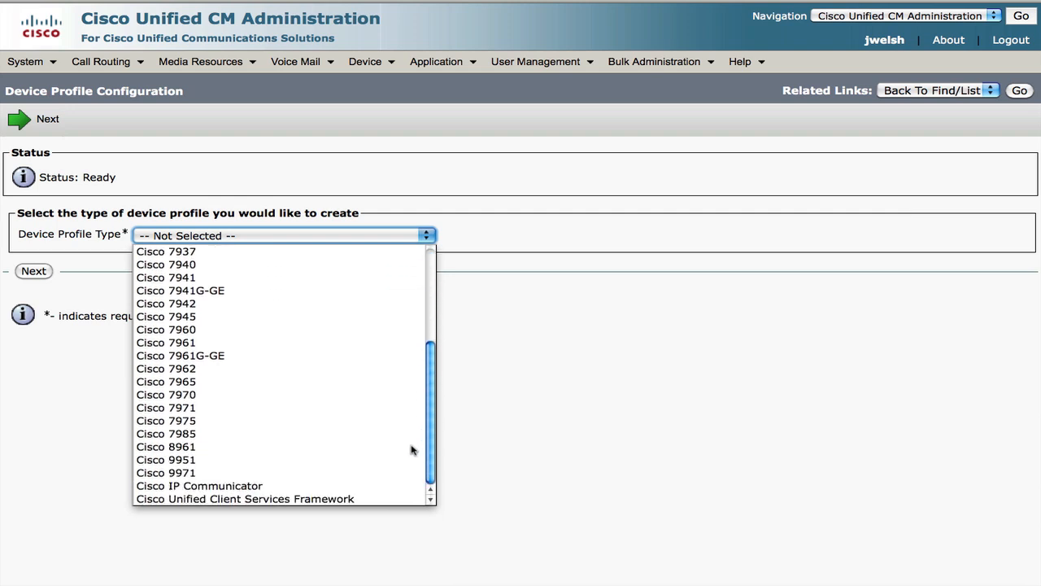
left_click(291, 487)
left_click(35, 270)
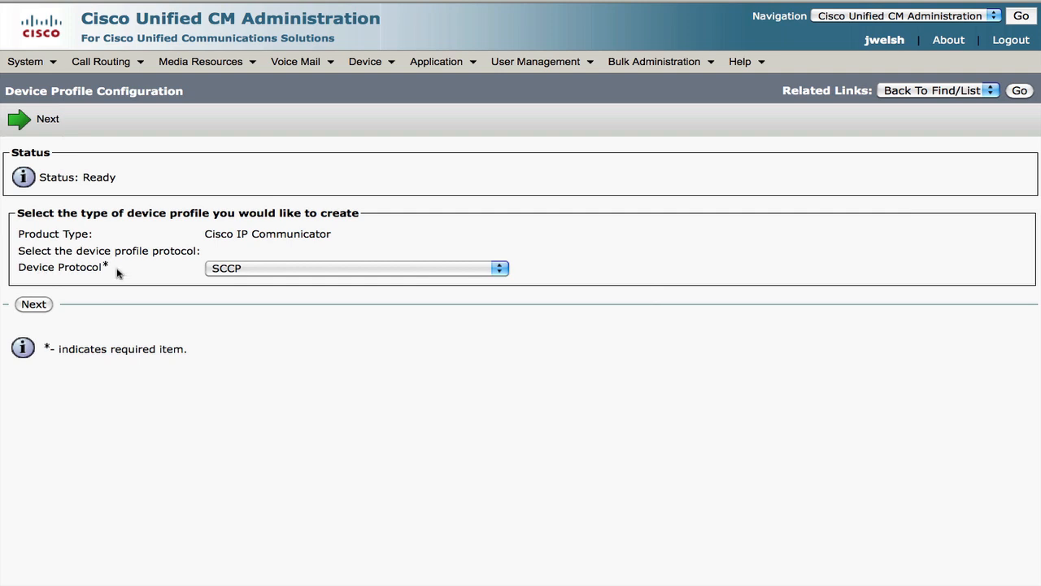
left_click(44, 308)
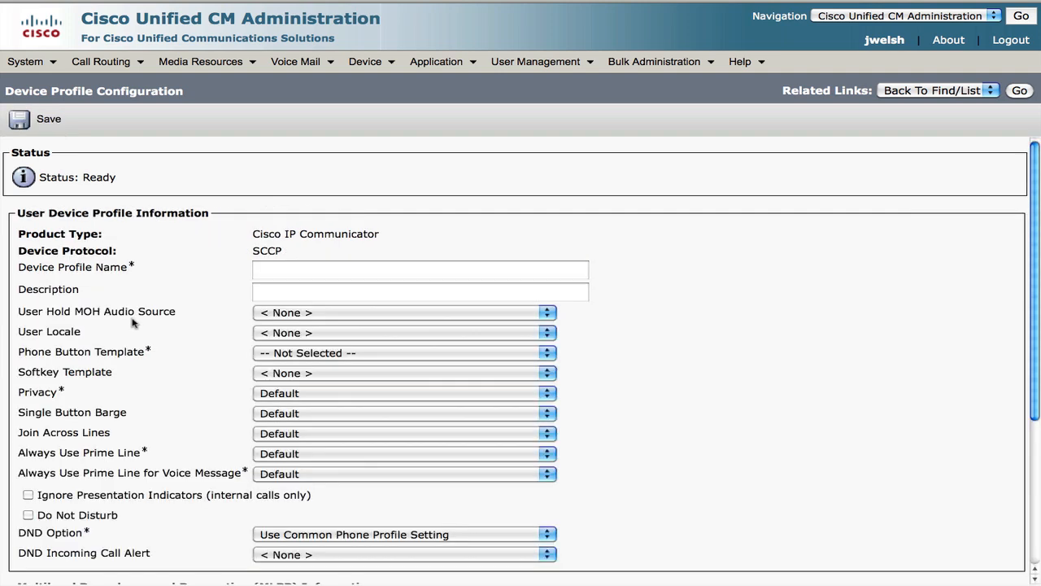
Name the profile 'mob em', describe it 'Mobility User Extension Mobility', and use template Standard CIPC SCCP
left_click(266, 271)
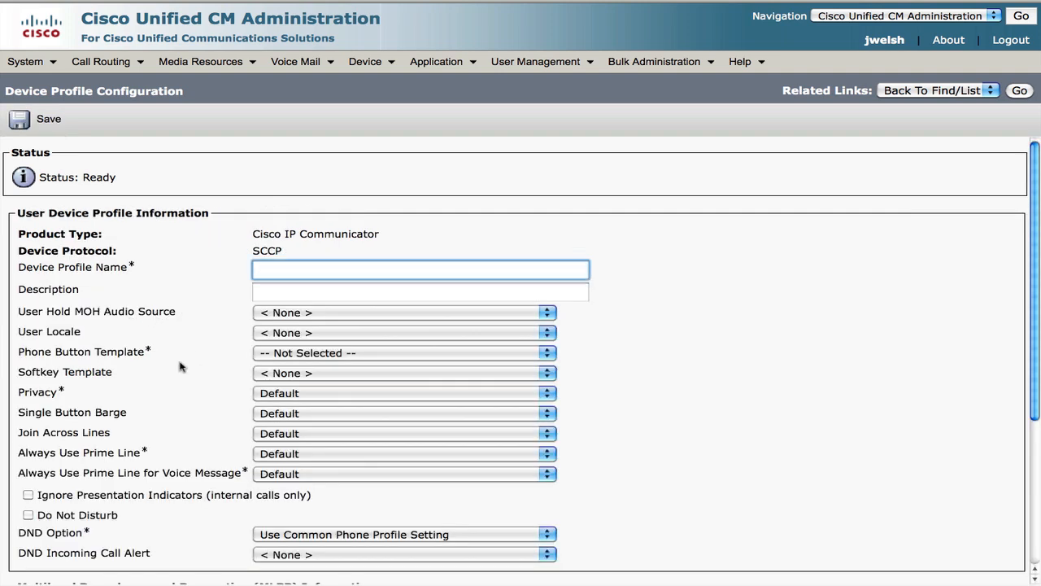
type("mo")
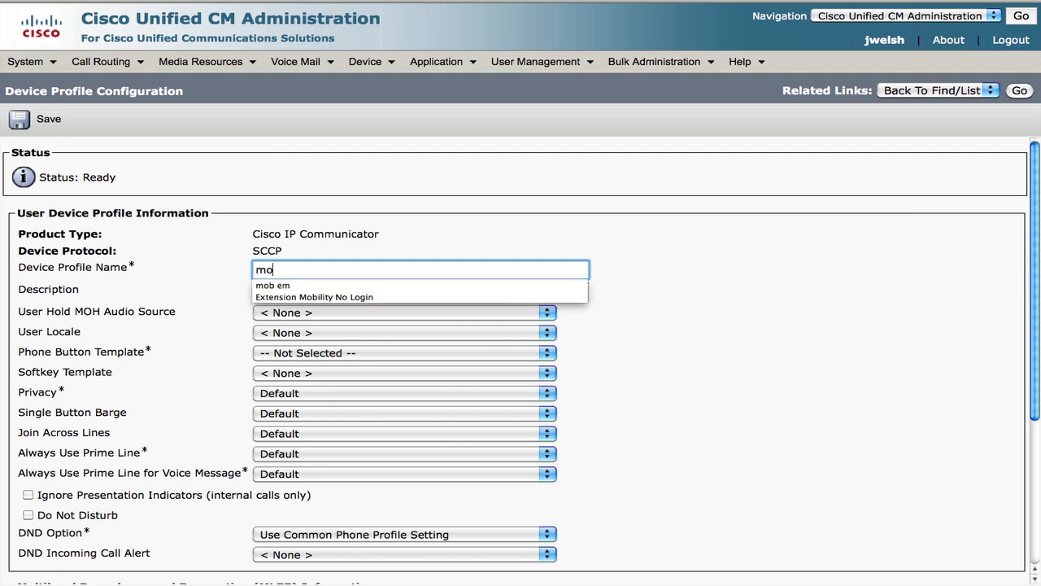
type("b em")
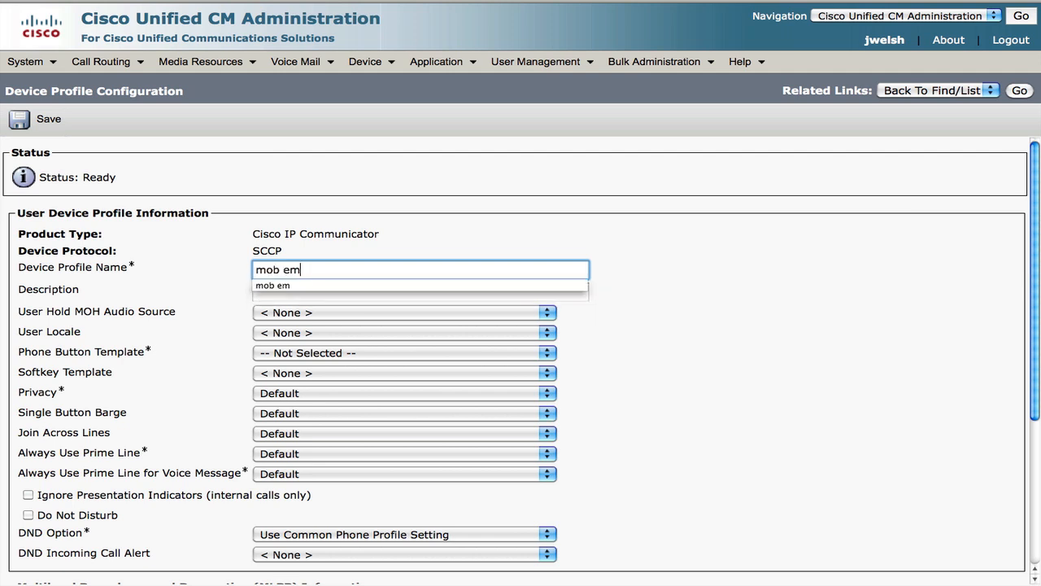
key("Tab")
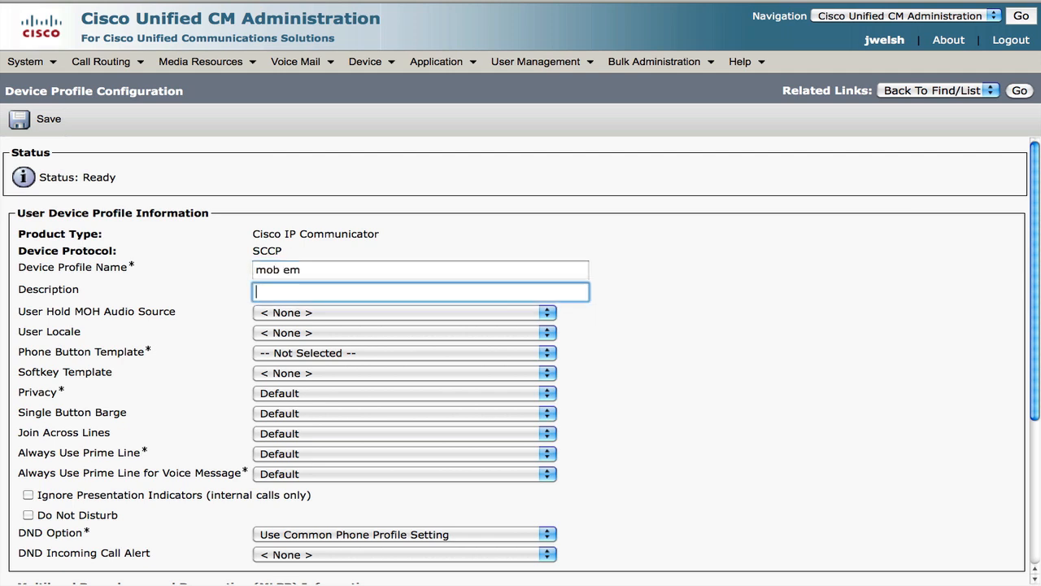
type("Mobility")
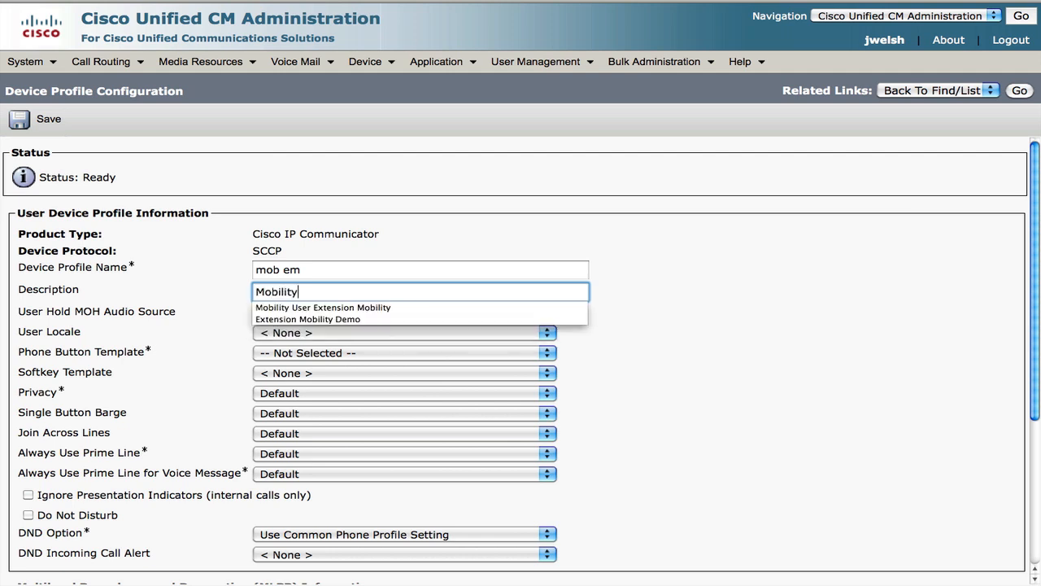
key("Down")
key("Return")
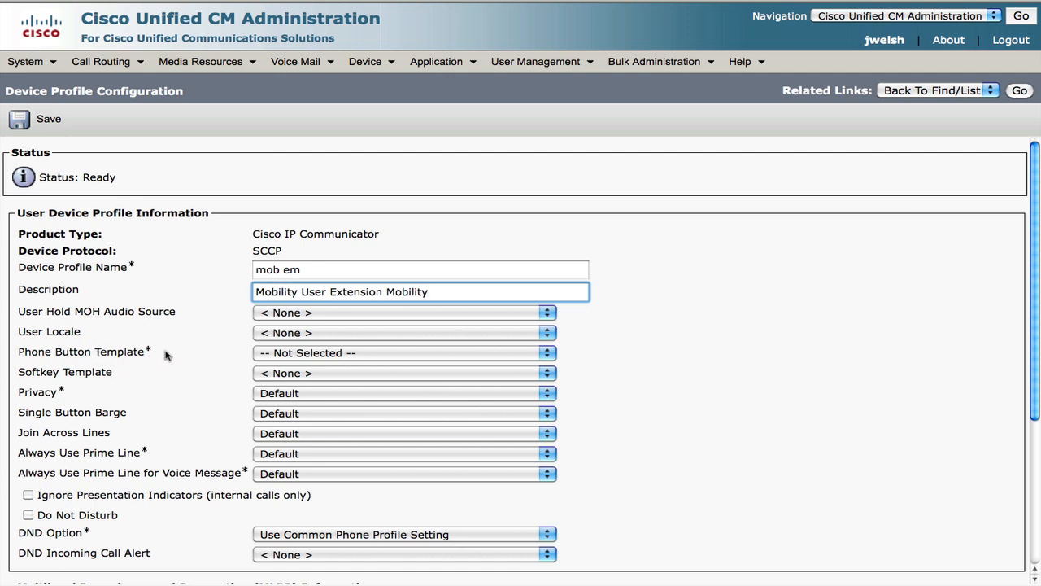
left_click(274, 355)
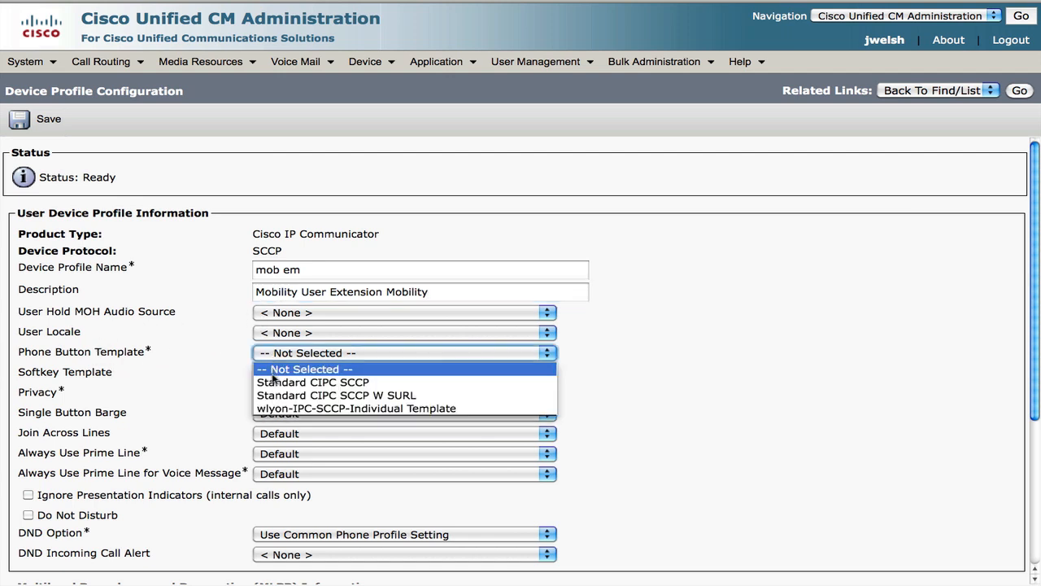
left_click(274, 383)
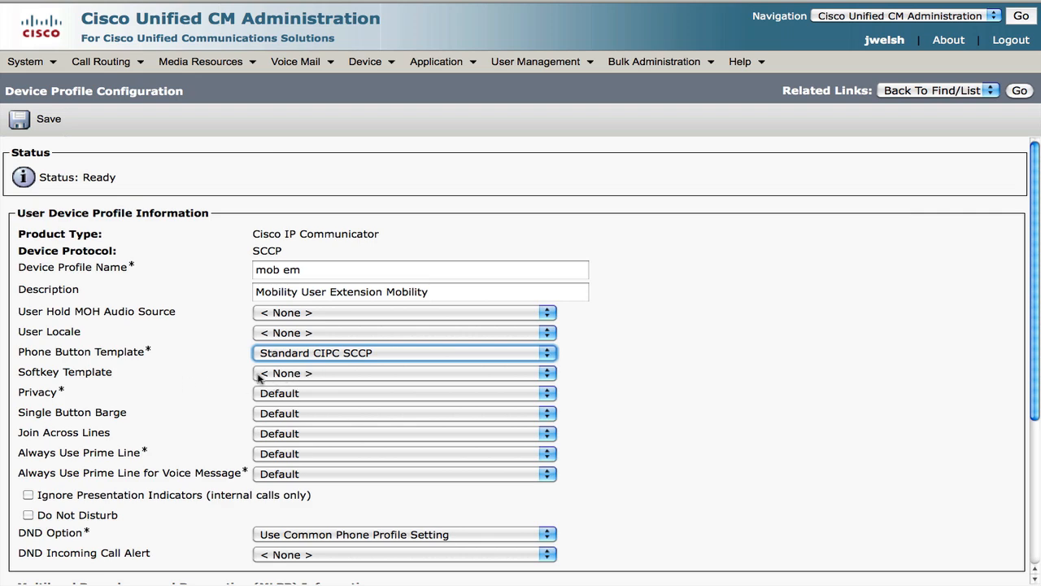
scroll(198, 417, "down", 2)
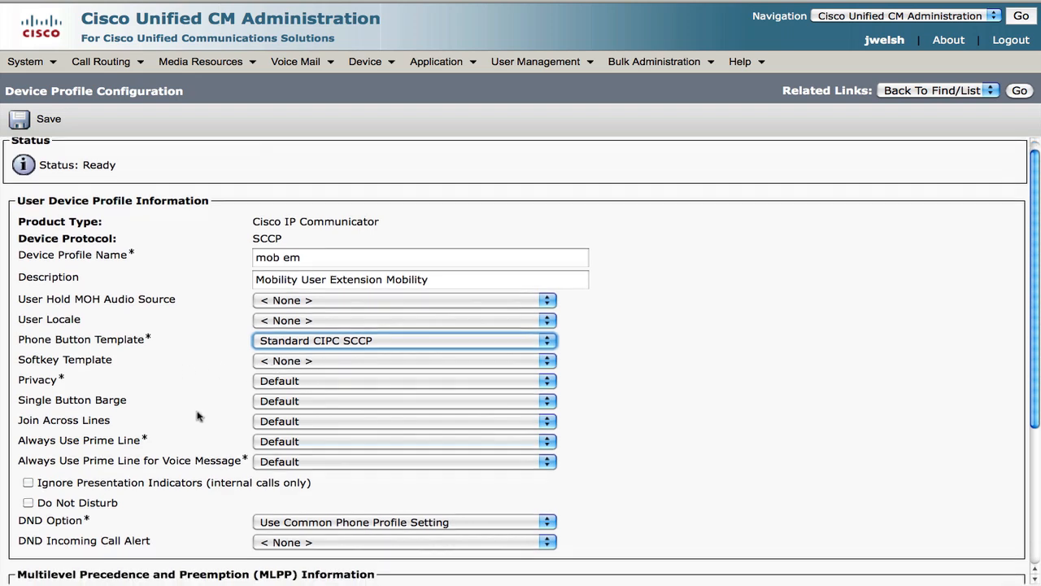
scroll(198, 417, "down", 2)
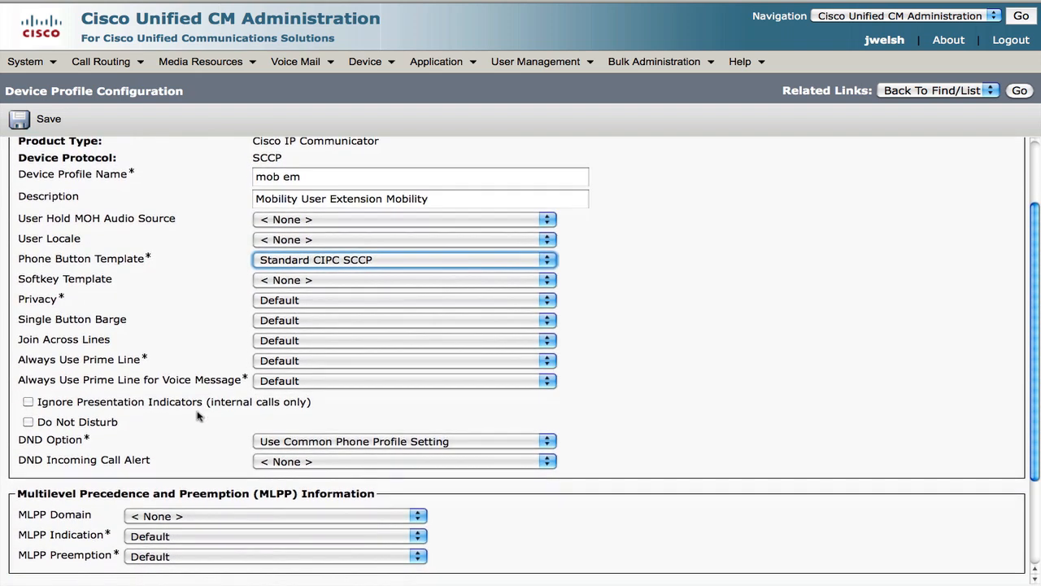
scroll(175, 280, "down", 1)
scroll(175, 280, "down", 3)
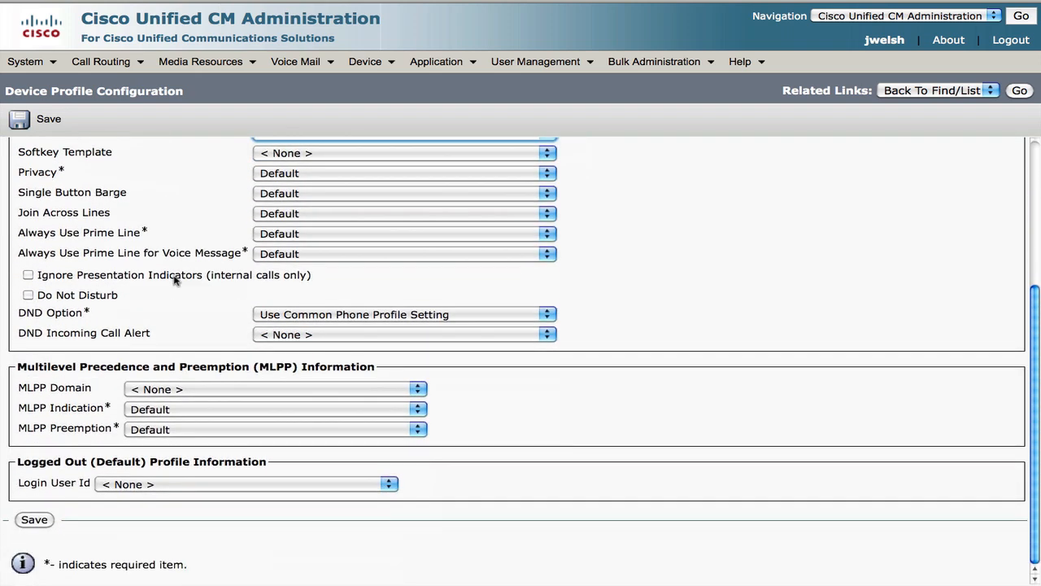
Save the profile and give Line 1 directory number 3507 in partition Plano_Internal
left_click(34, 519)
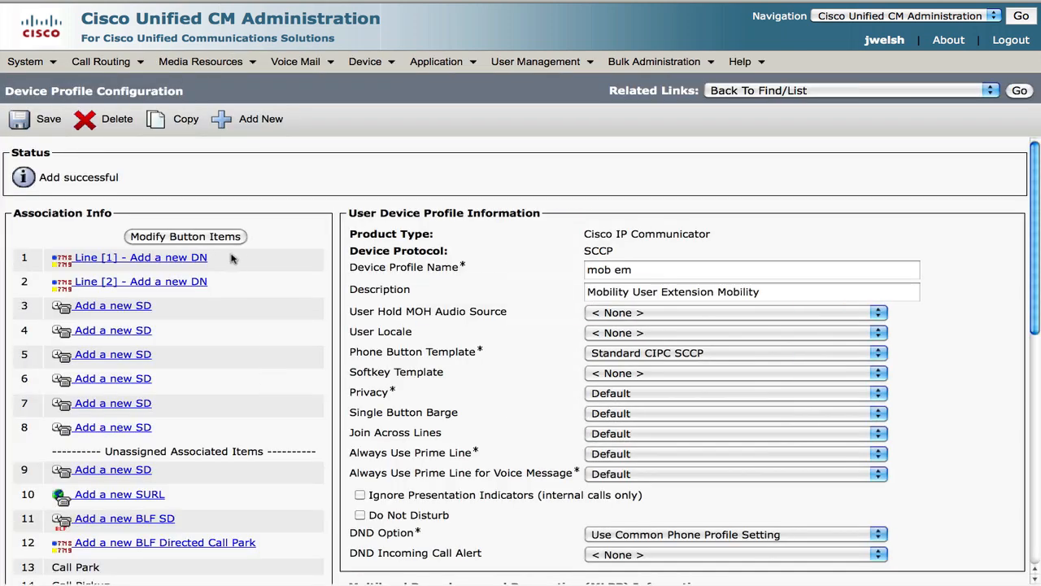
left_click(198, 261)
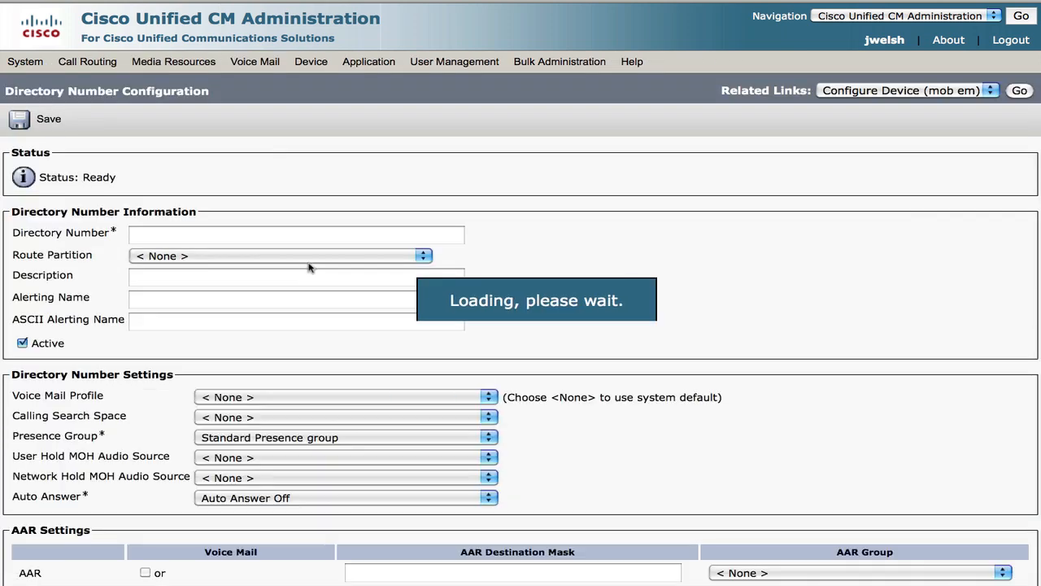
left_click(291, 239)
type("3507")
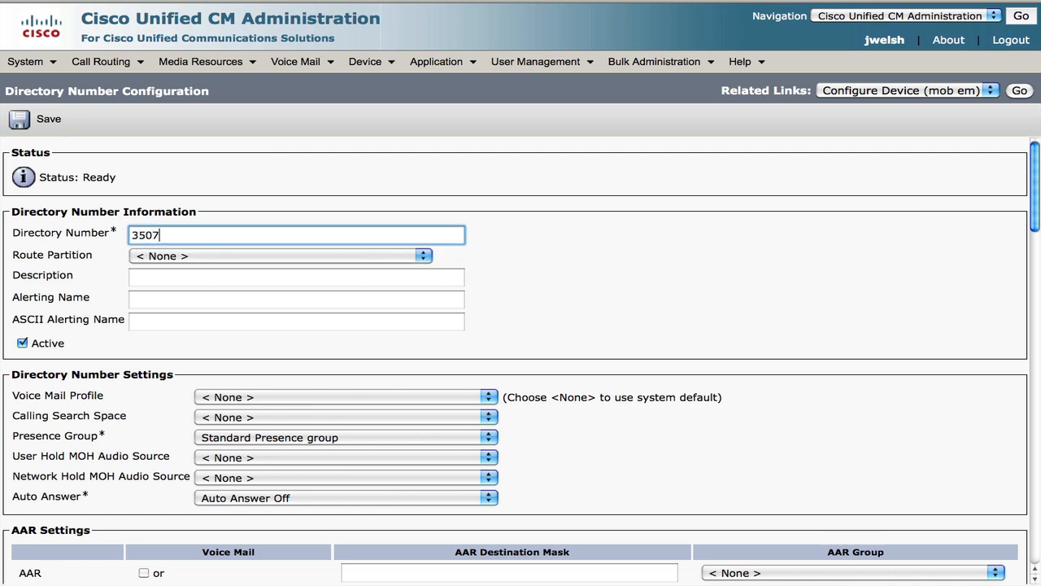
key("Tab")
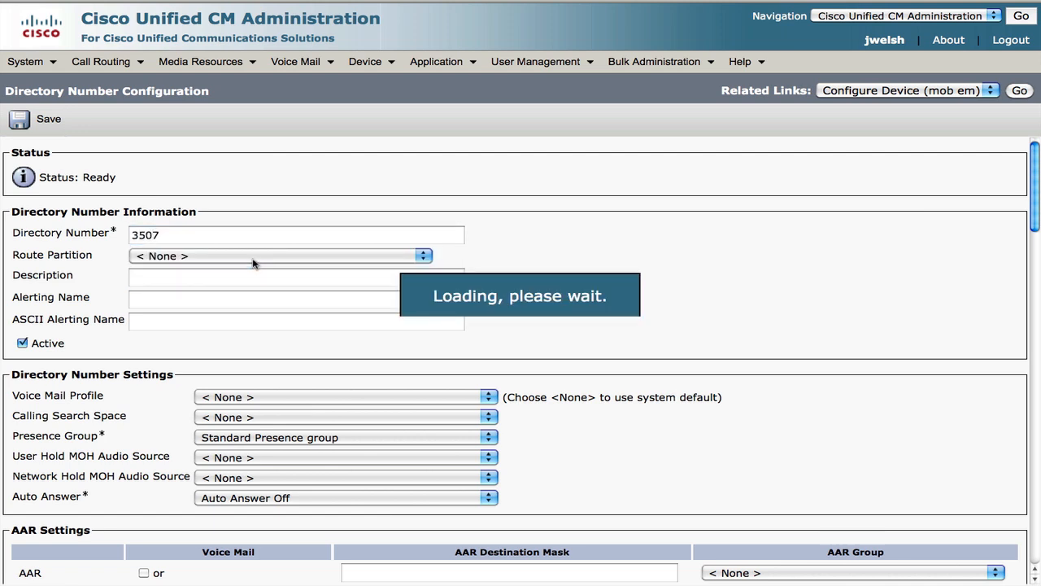
left_click(253, 257)
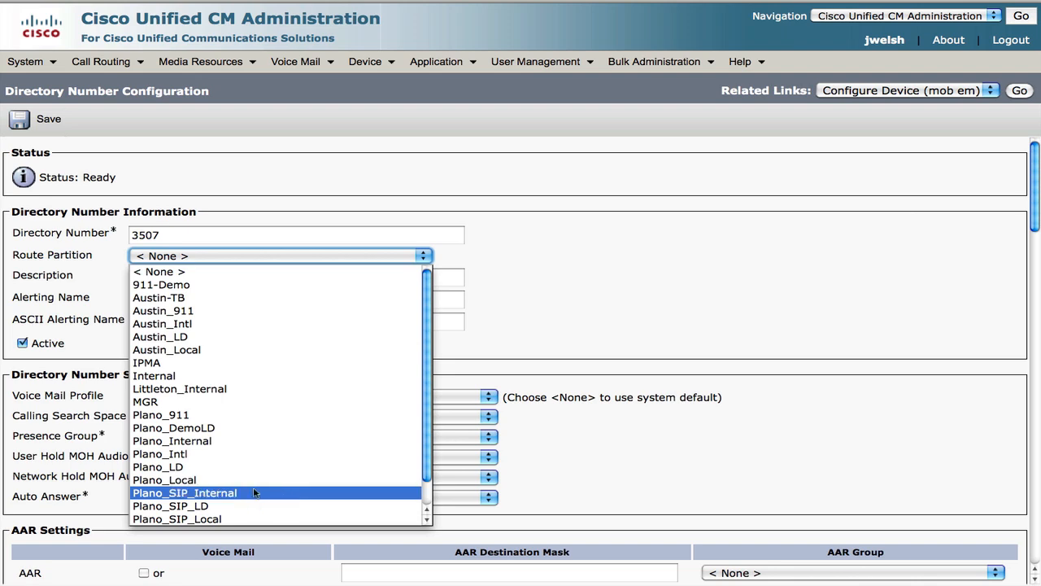
left_click(256, 441)
key("Tab")
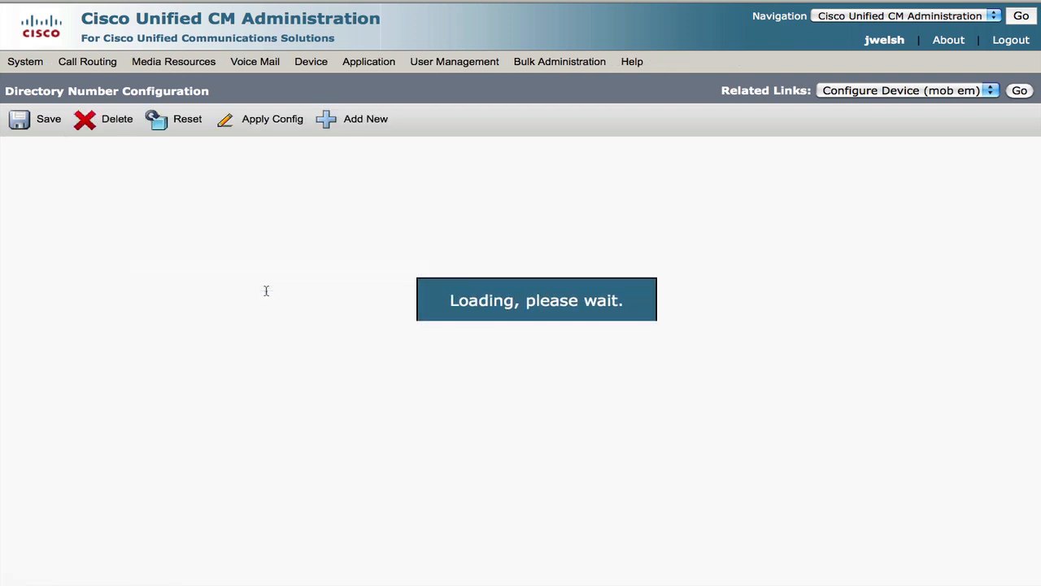
scroll(675, 297, "down", 10)
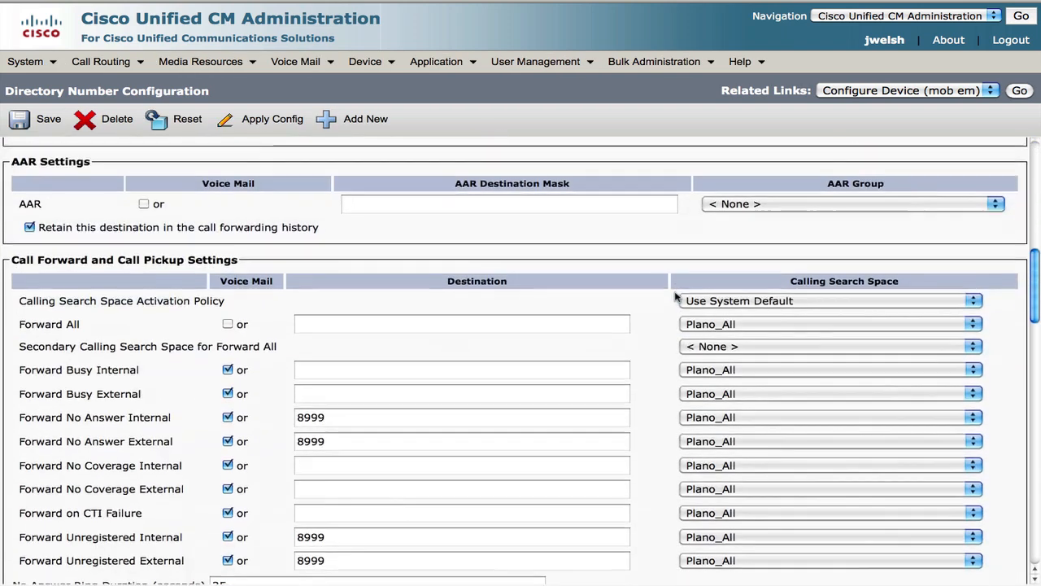
scroll(675, 297, "up", 10)
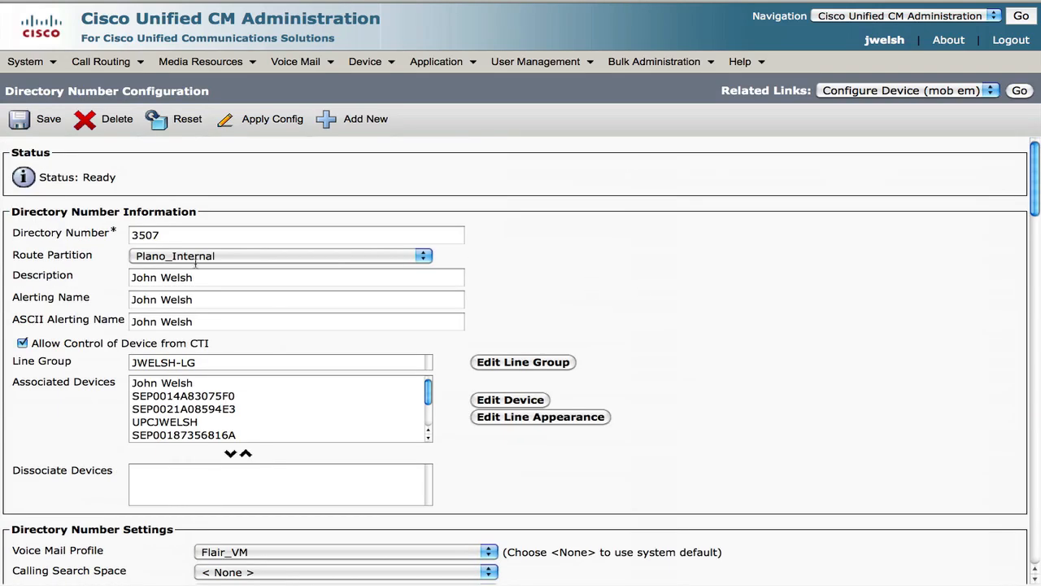
left_click(47, 119)
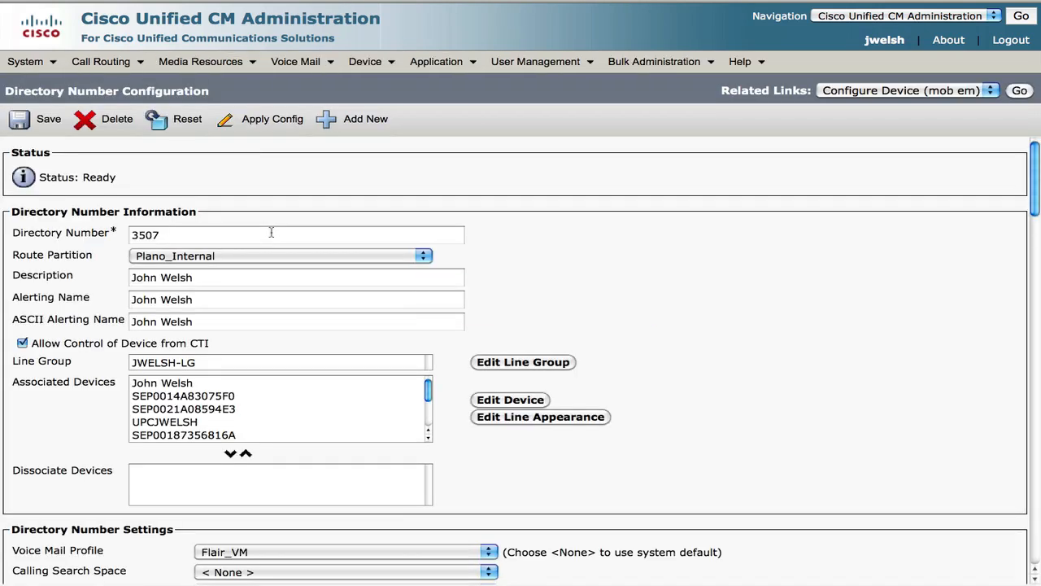
left_click(1026, 91)
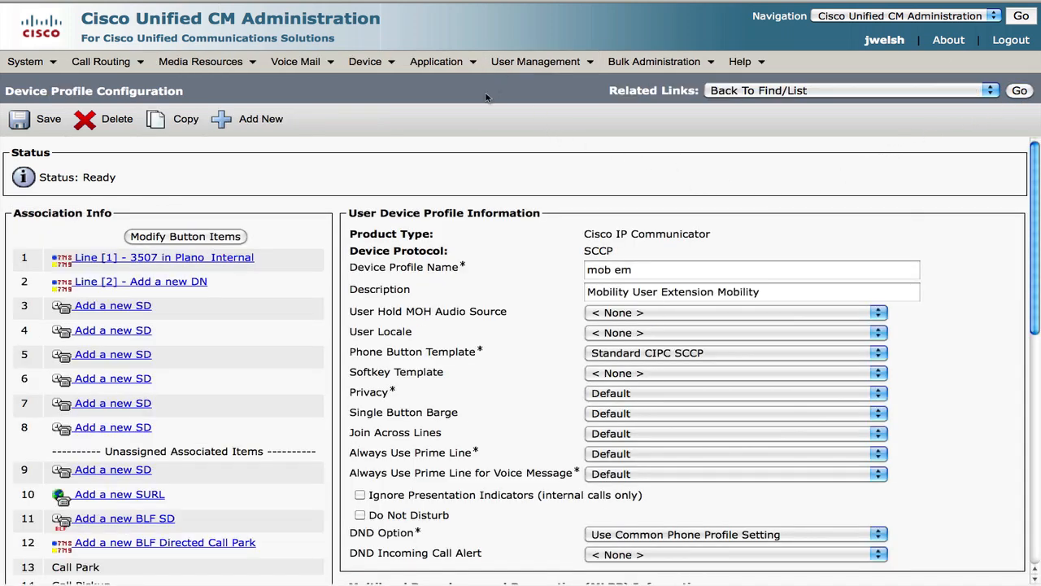
Search end users whose first name begins 'mob' and open the matching mobility user
mouse_move(523, 62)
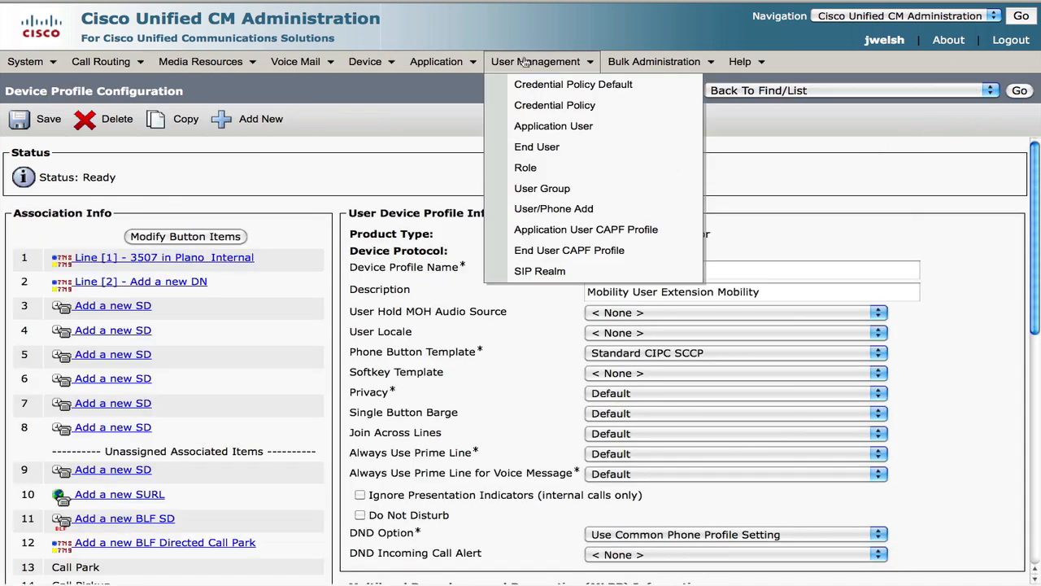
left_click(520, 150)
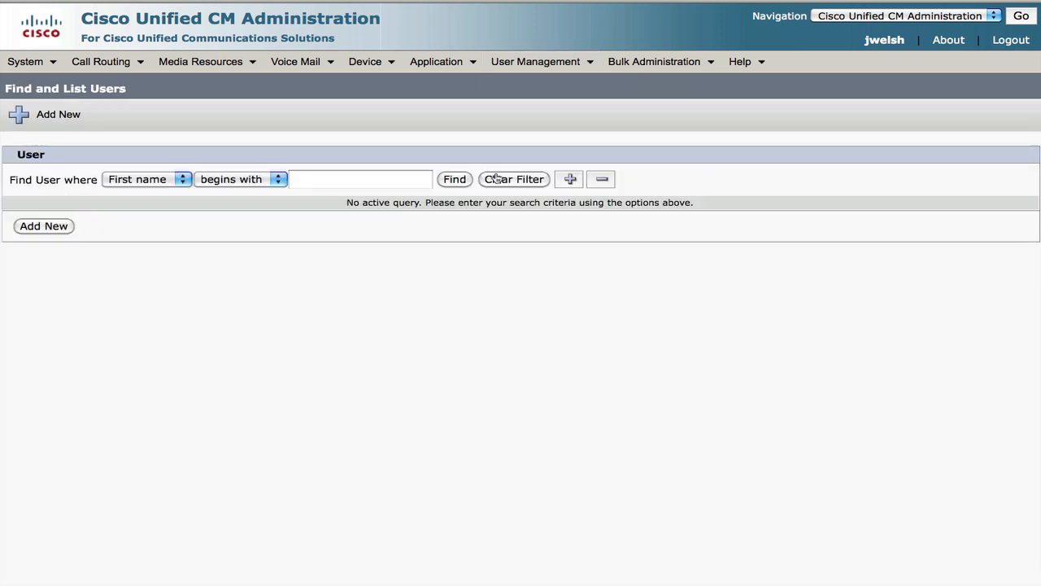
left_click(369, 181)
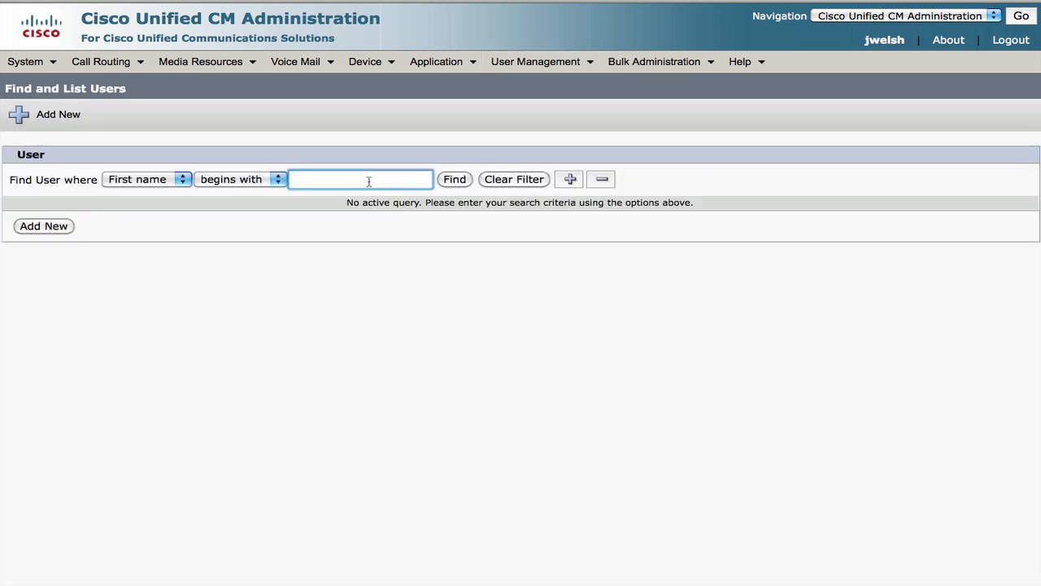
type("mob")
key("Return")
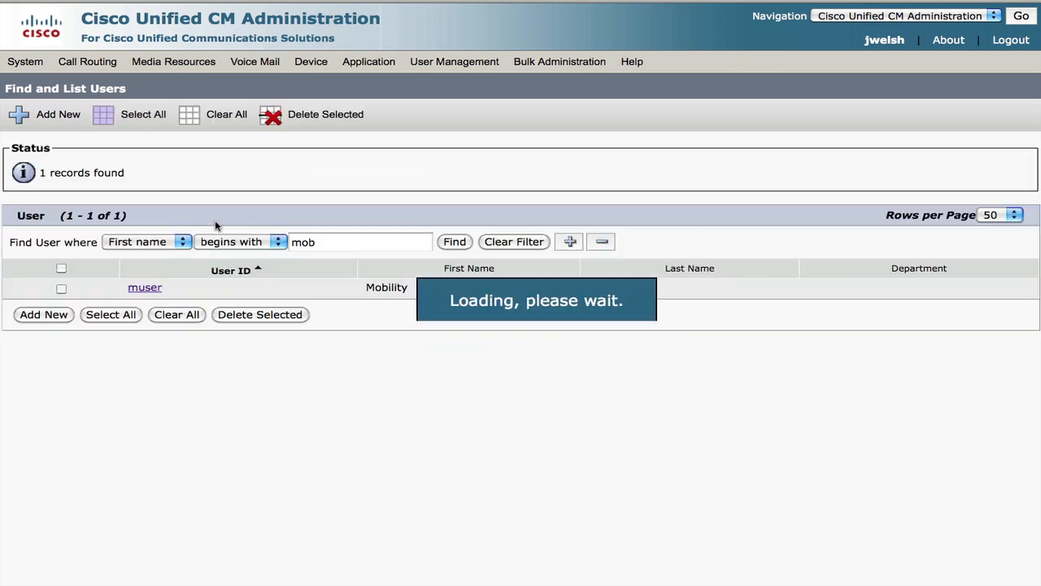
left_click(145, 288)
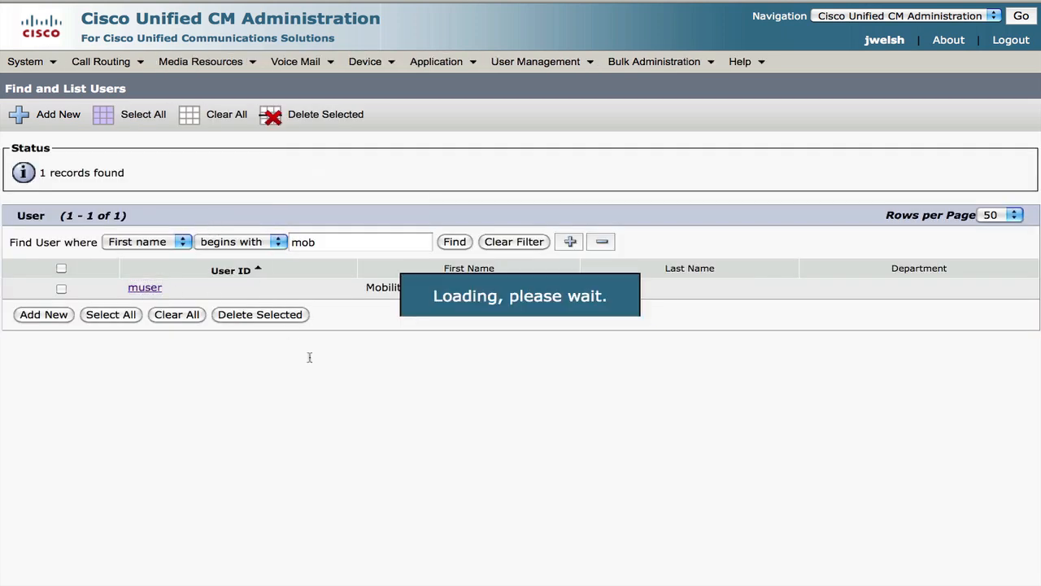
Move 'mob em' from Available Profiles to Controlled Profiles and save the user
scroll(844, 395, "down", 10)
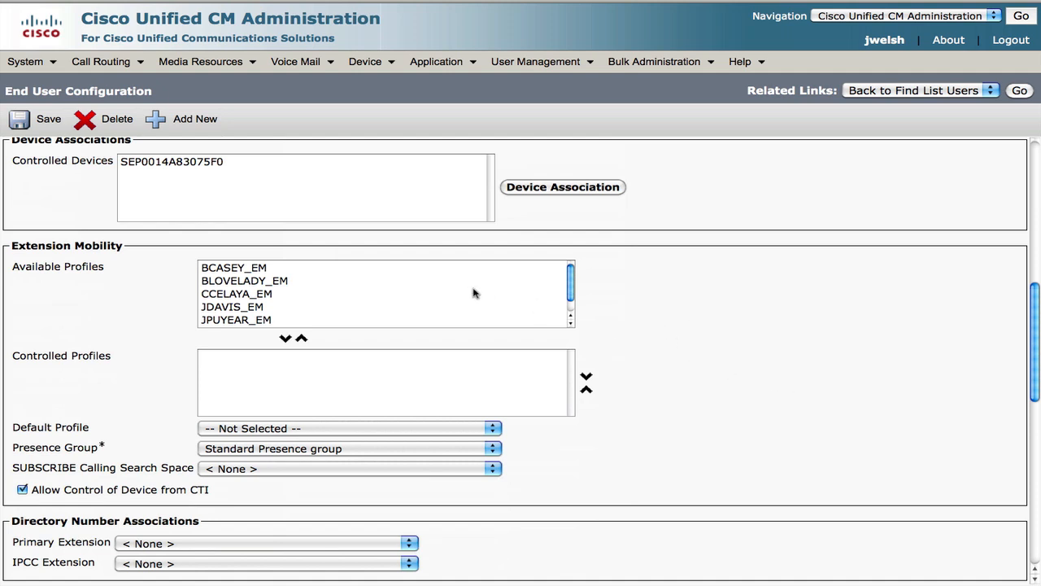
left_click_drag(11, 248, 151, 249)
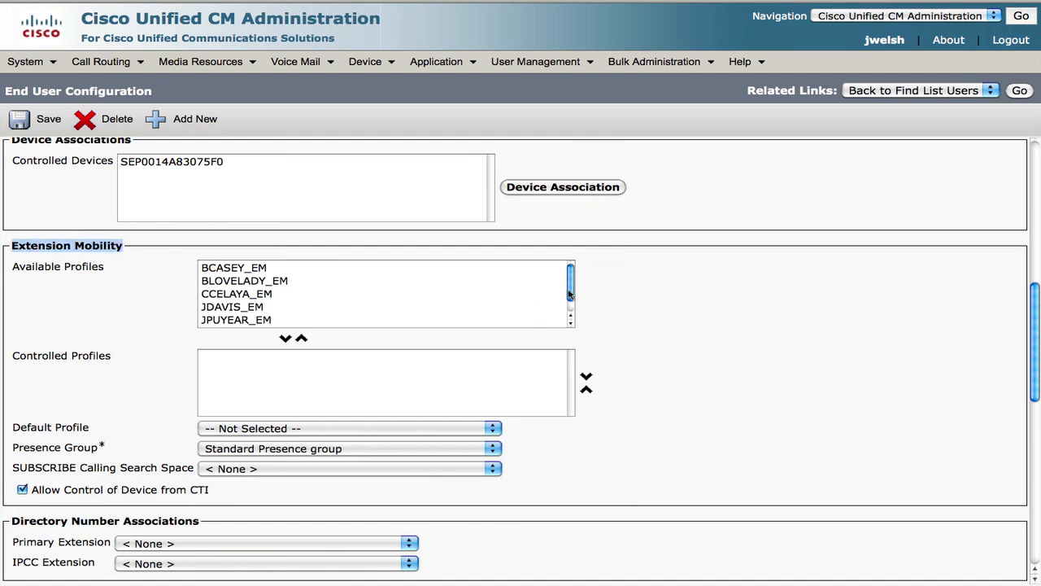
left_click_drag(569, 295, 572, 325)
left_click(238, 321)
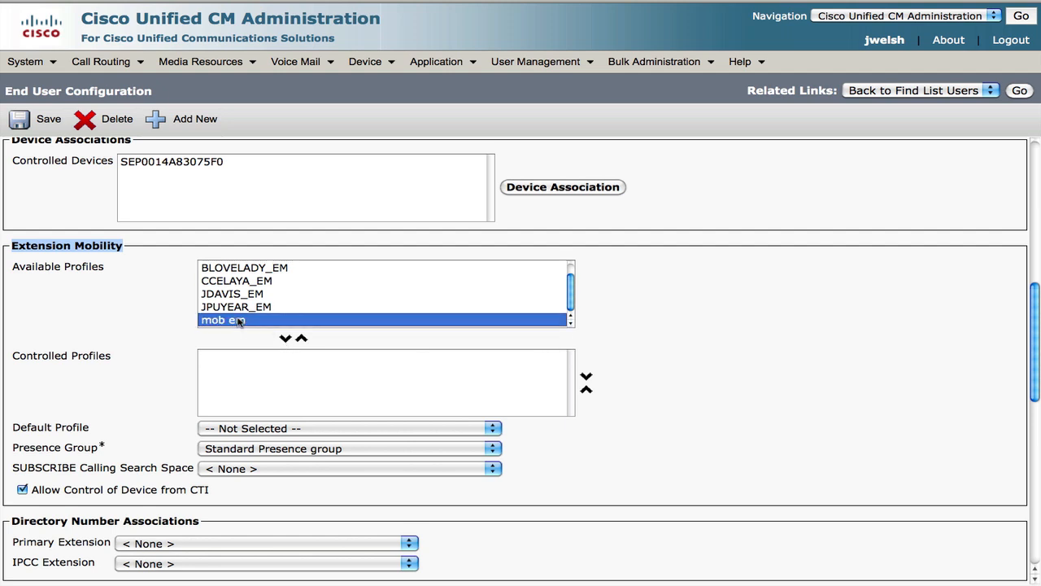
left_click(285, 338)
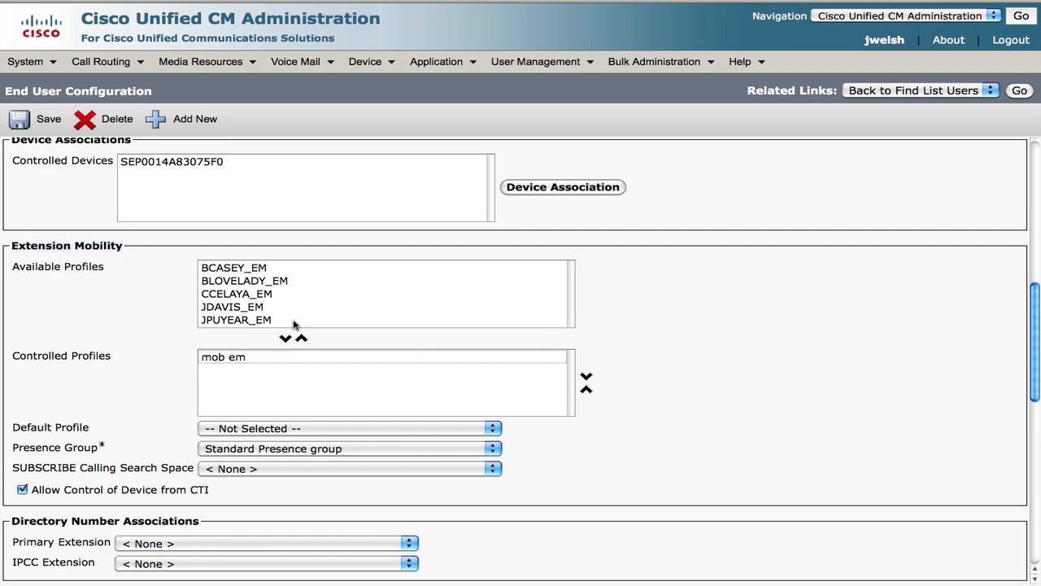
left_click(44, 124)
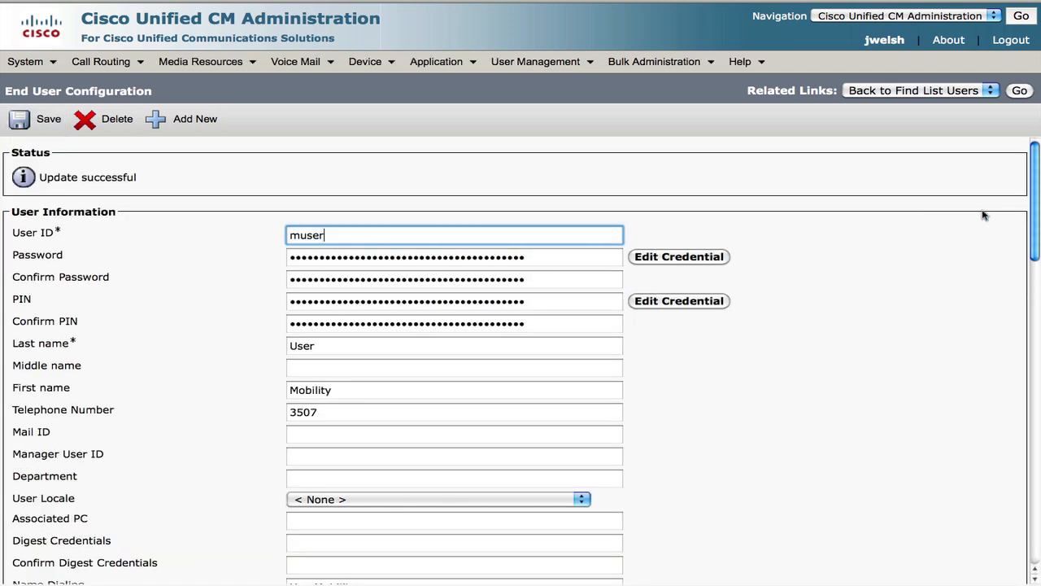
Search device profiles for 'mob', open 'mob em', and show its Related Links
mouse_move(370, 63)
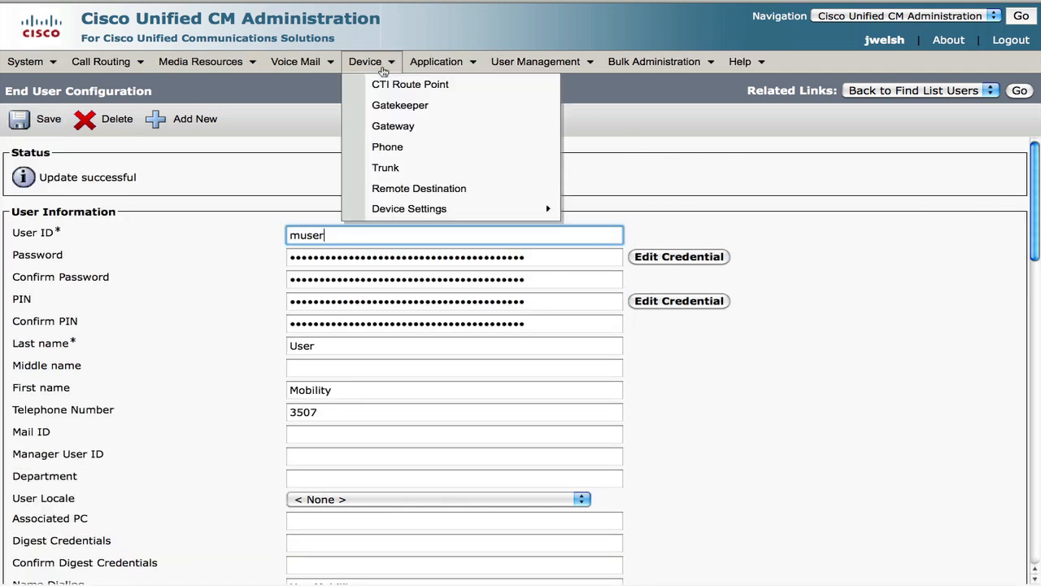
mouse_move(457, 213)
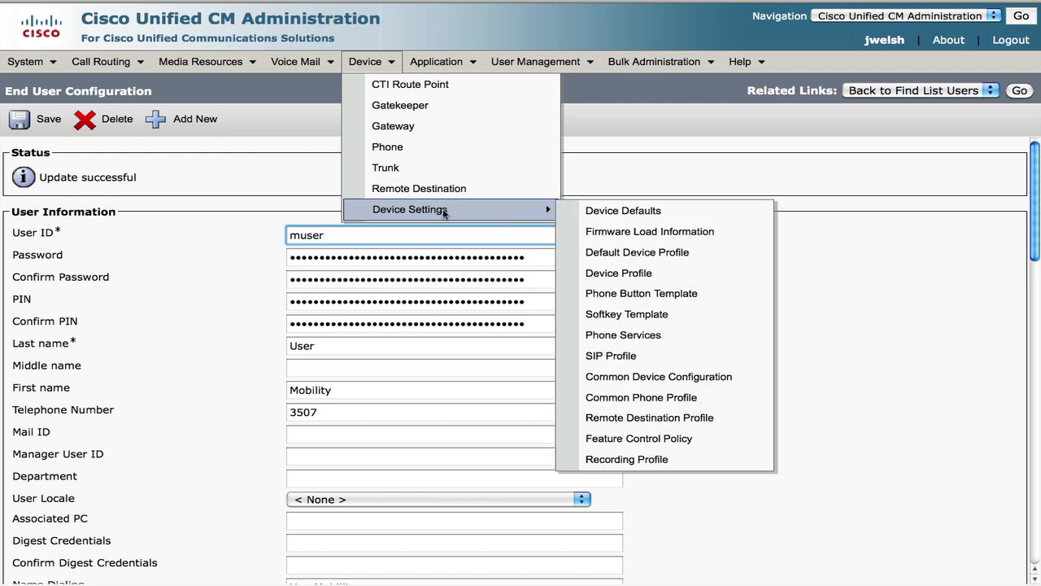
left_click(621, 274)
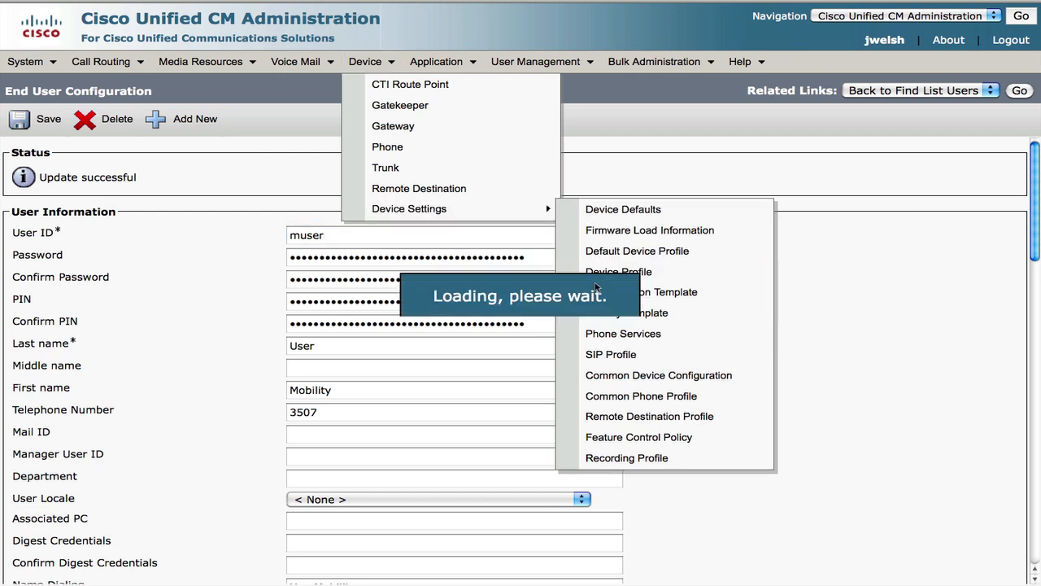
left_click(418, 180)
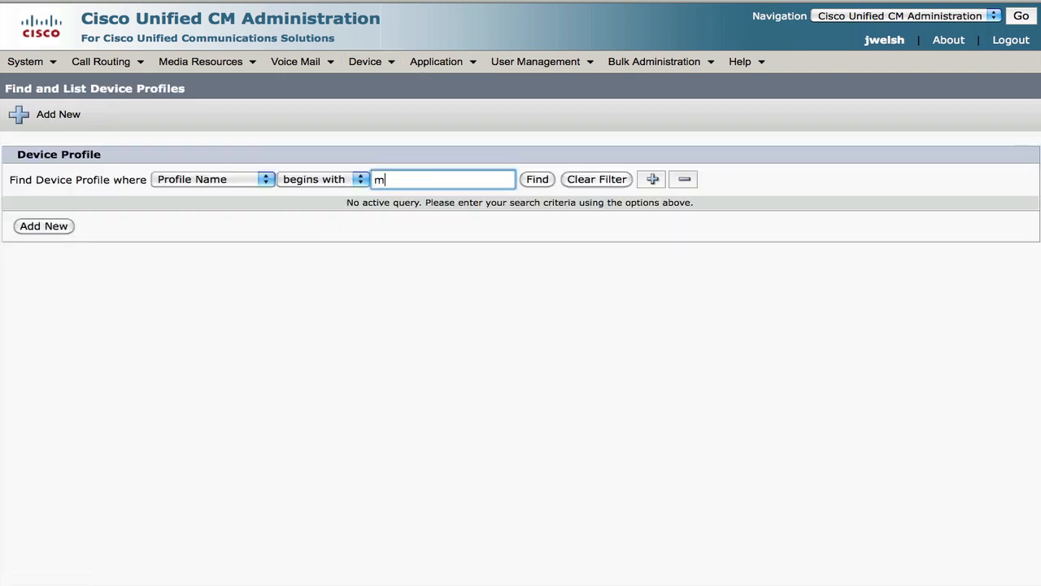
type("mob")
key("Return")
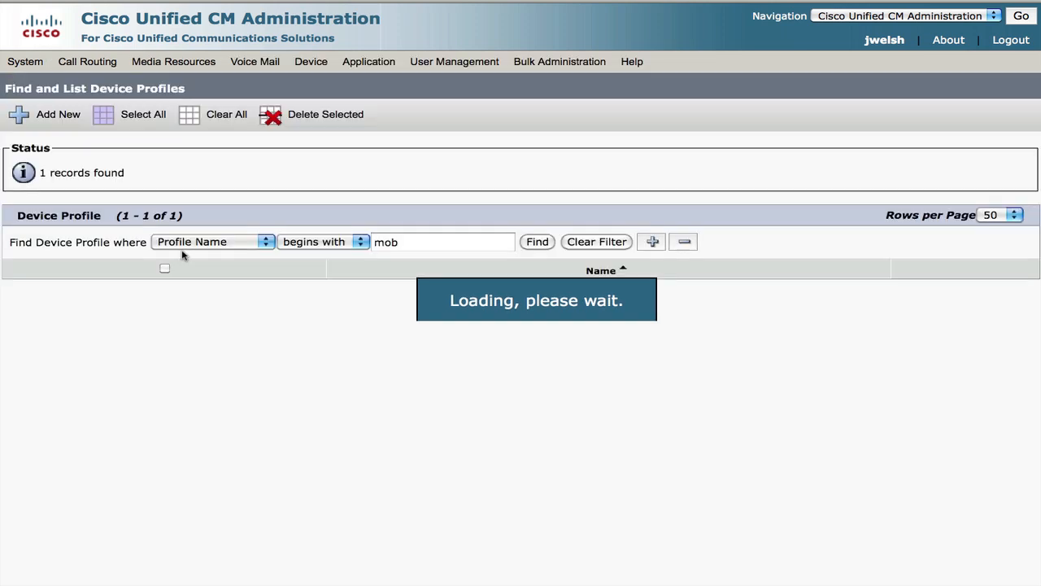
left_click(114, 288)
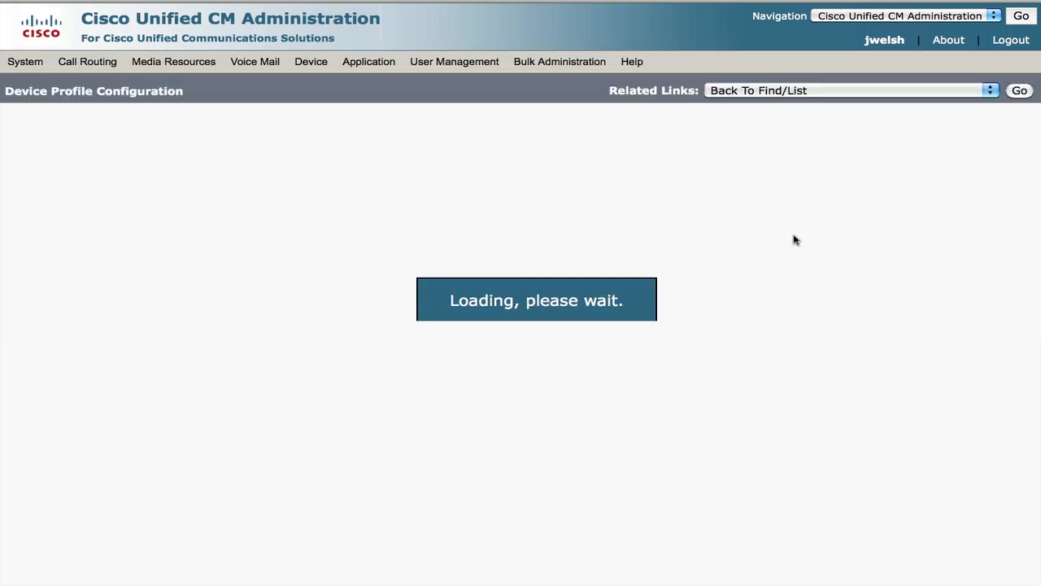
left_click(883, 90)
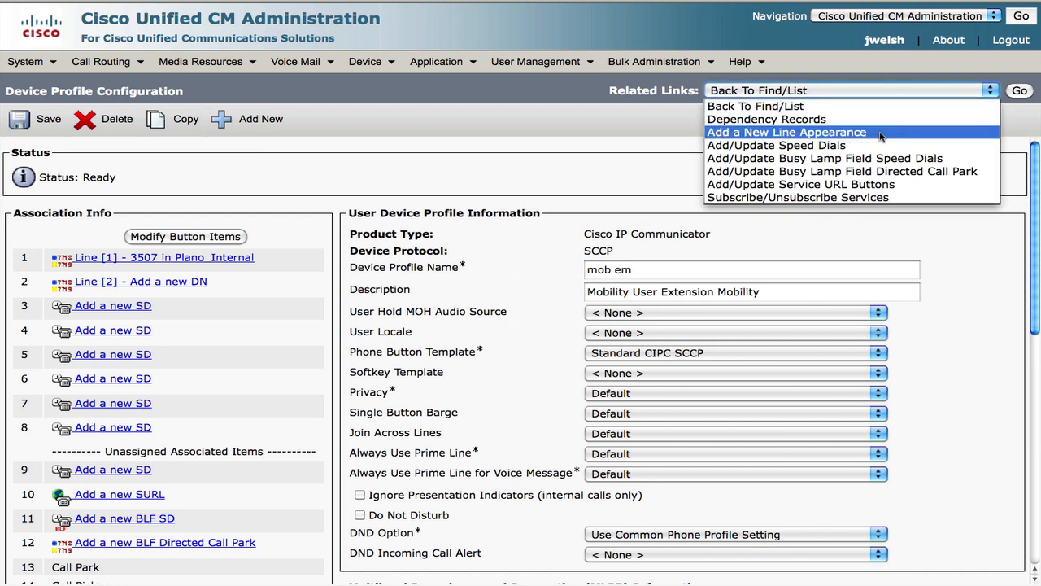
Add the EM phone service subscription to the mob em device profile and close the popup
left_click(864, 198)
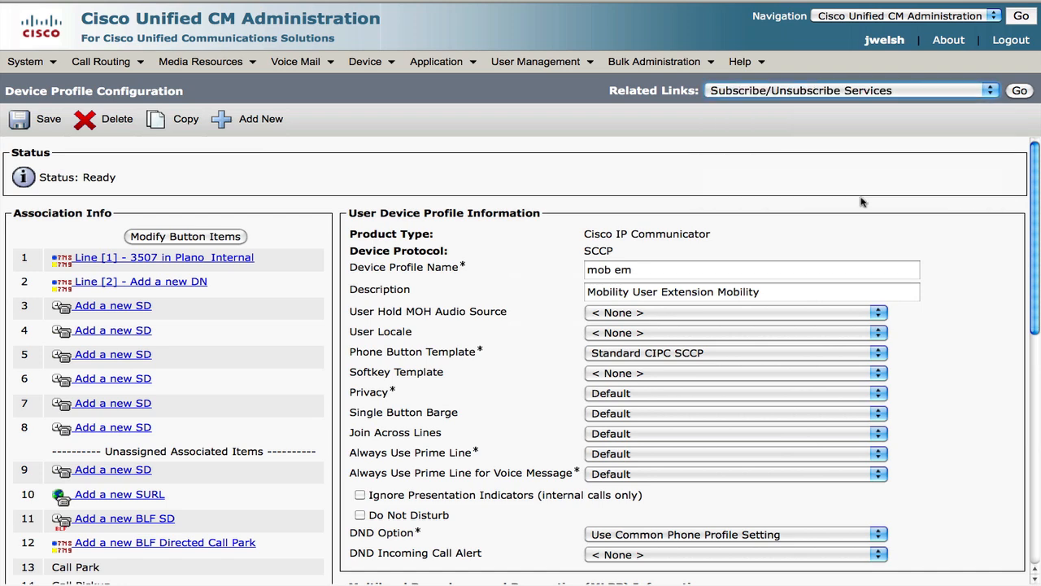
left_click(1019, 92)
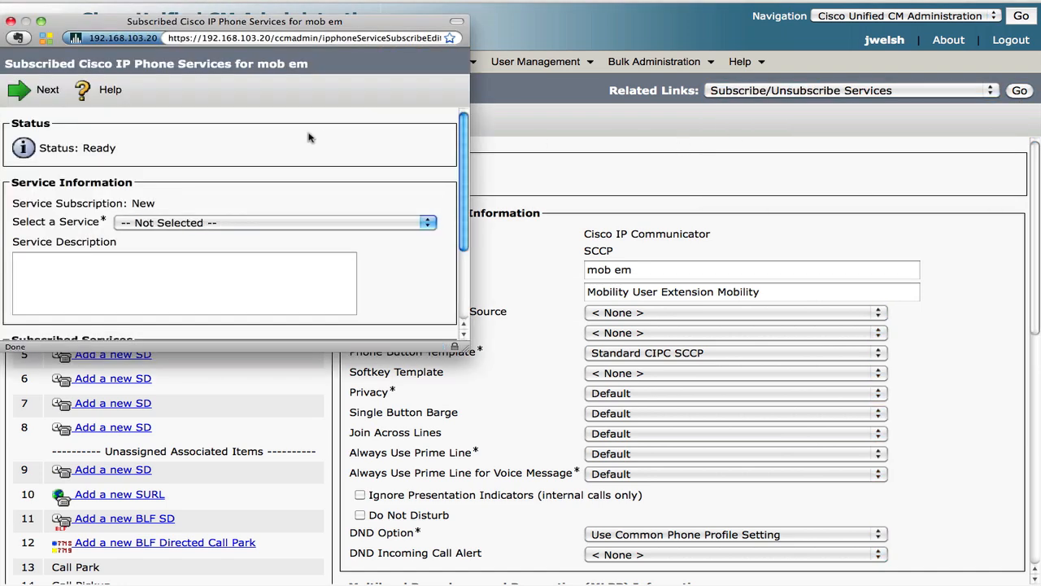
left_click(242, 223)
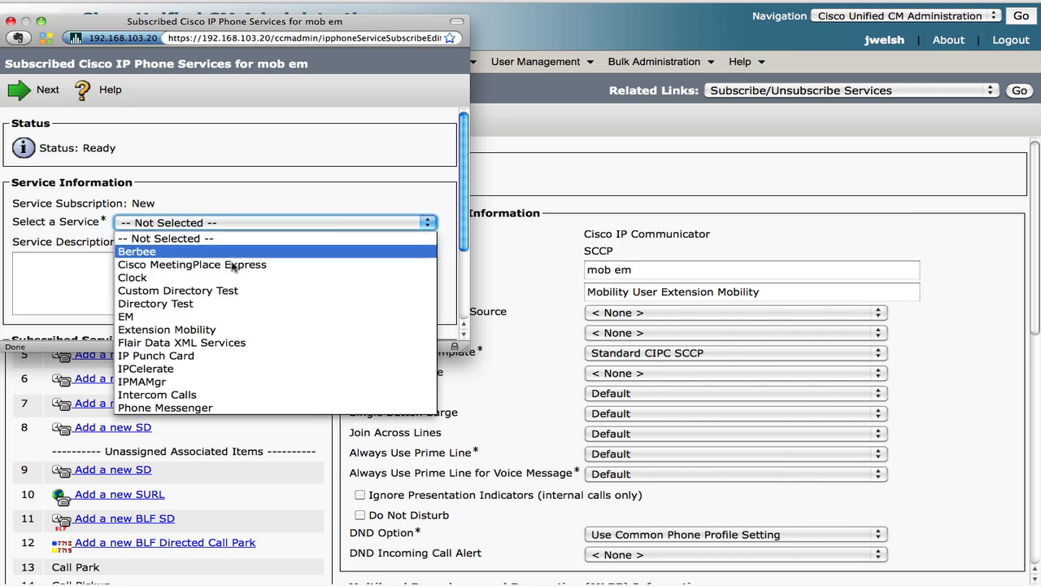
left_click(215, 319)
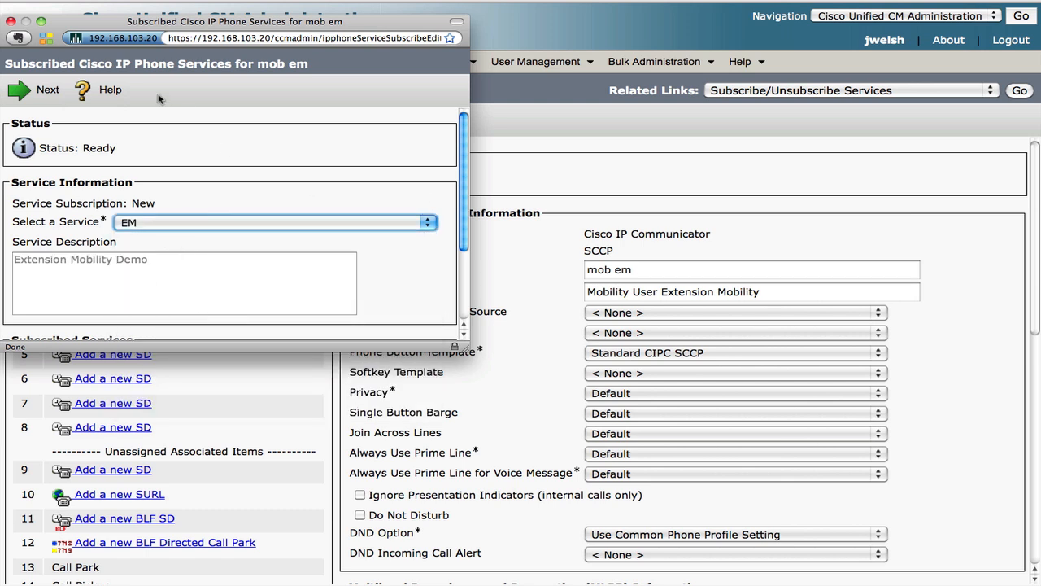
left_click(42, 98)
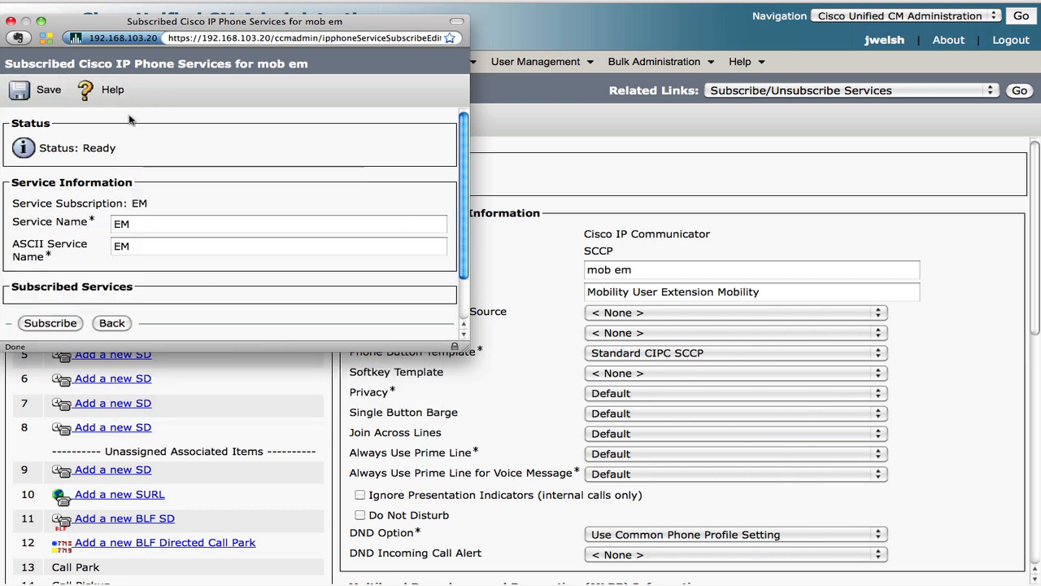
left_click(51, 323)
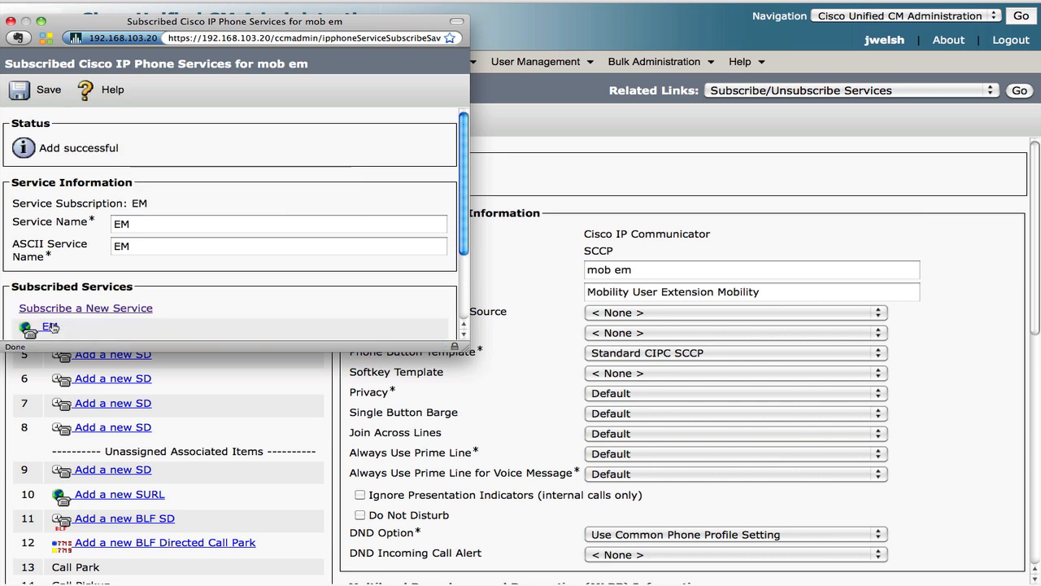
left_click(10, 22)
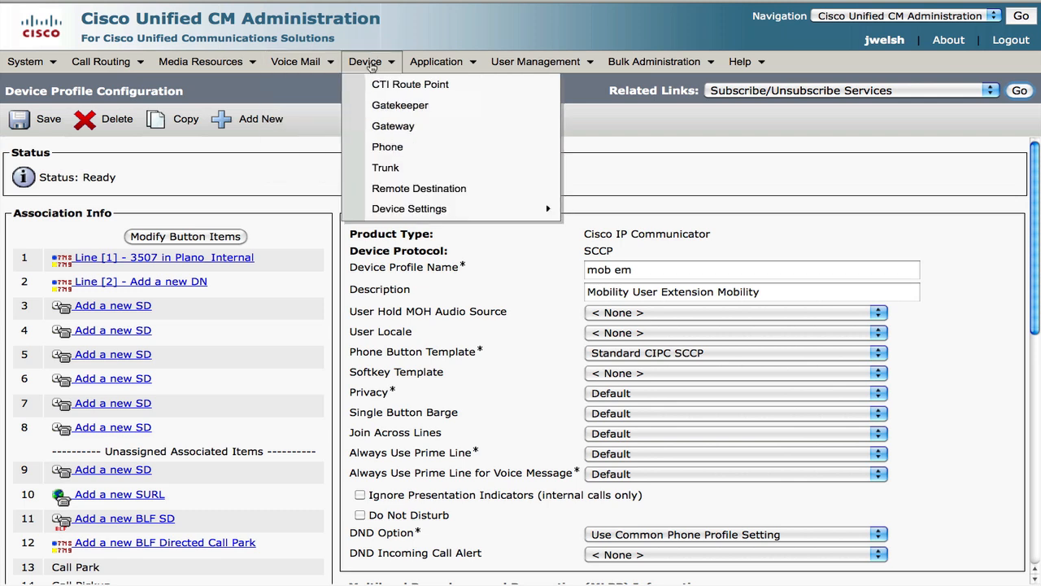
Find phones by Directory Number beginning with 88 and open SEP0017A4CE578A, the 8886 phone
left_click(381, 151)
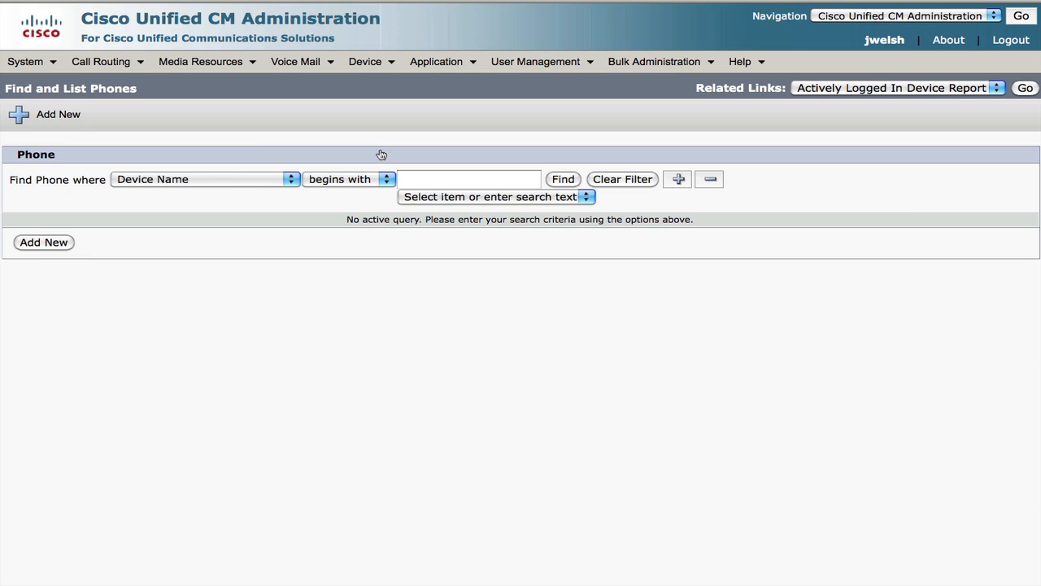
left_click(443, 178)
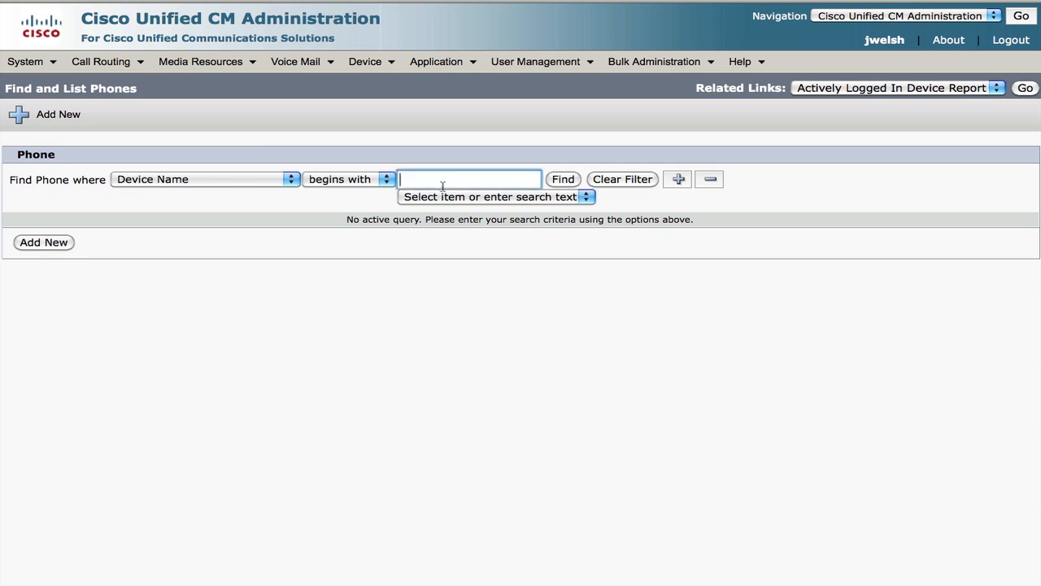
type("8886")
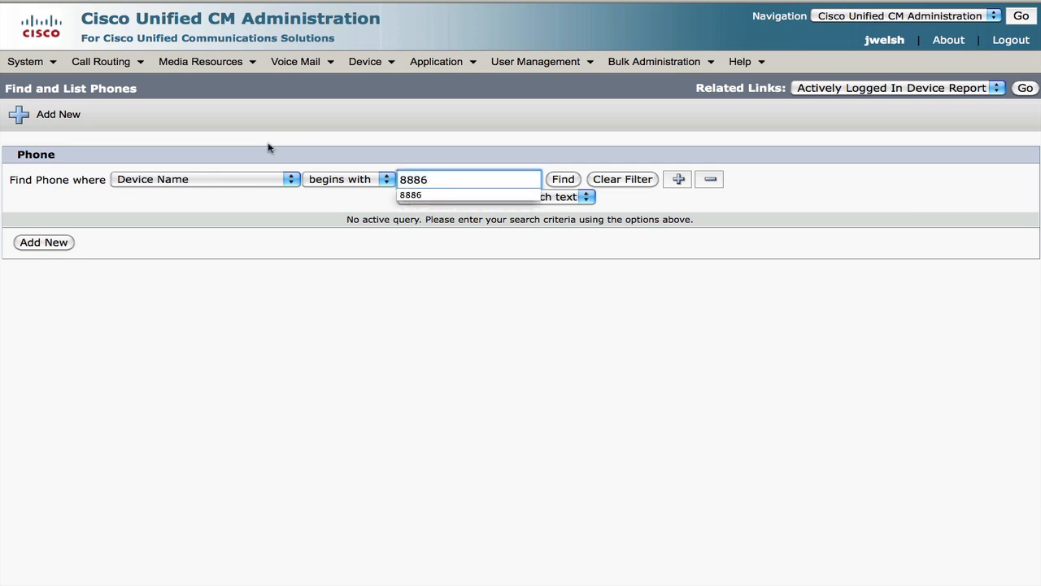
left_click(244, 178)
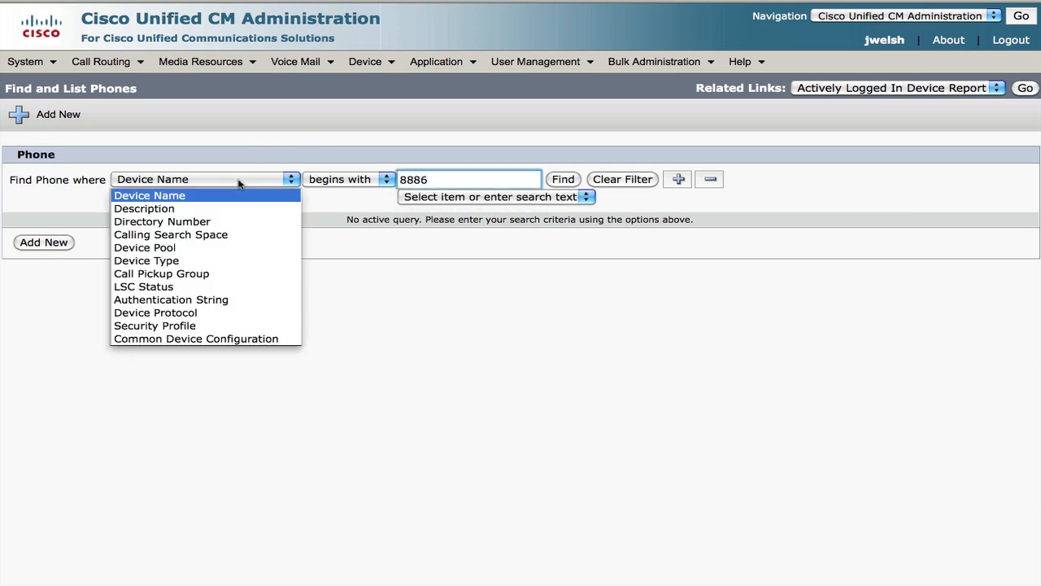
left_click(218, 222)
left_click(565, 182)
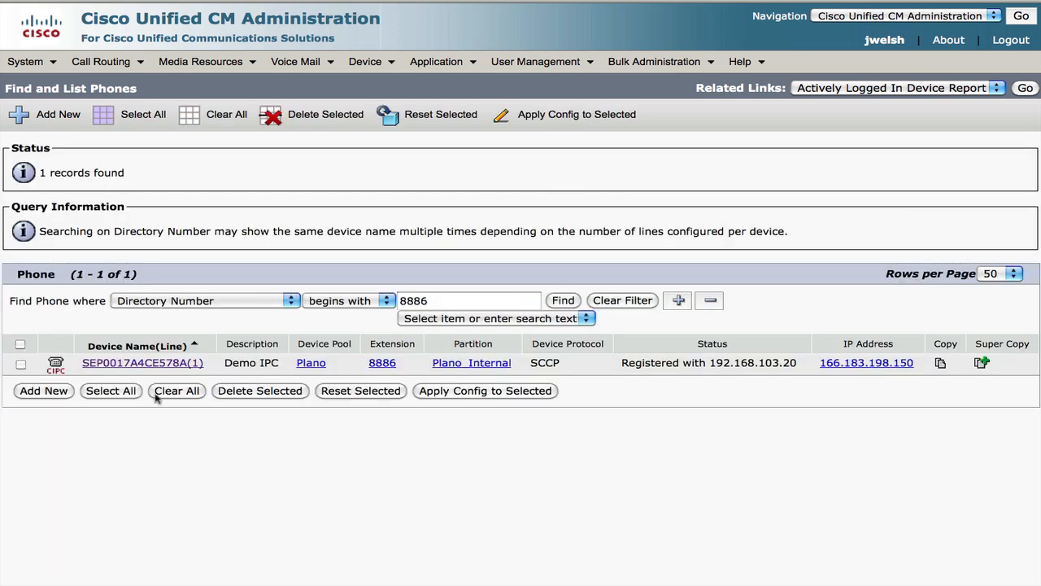
left_click(153, 363)
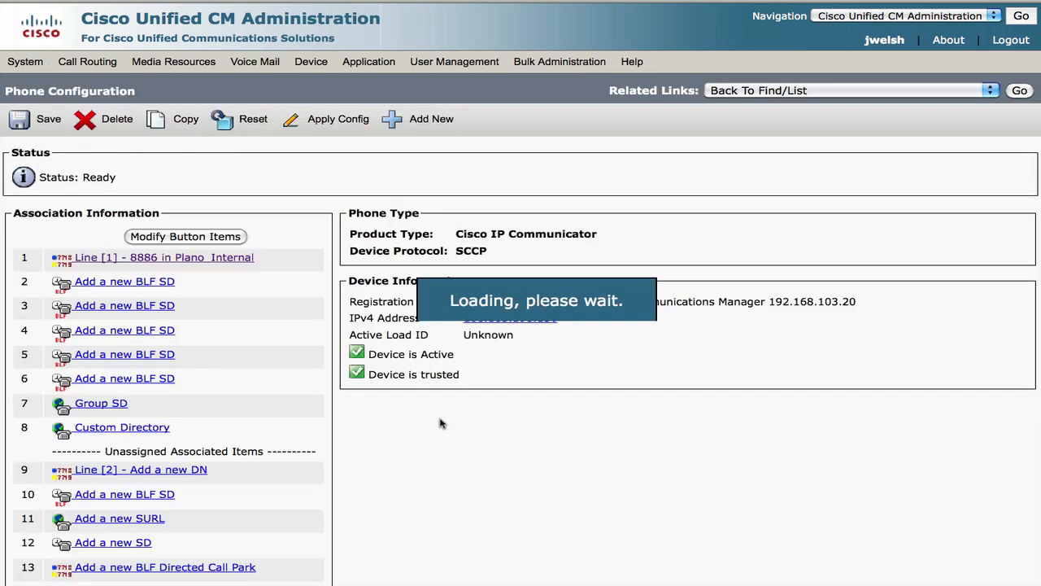
scroll(936, 354, "down", 20)
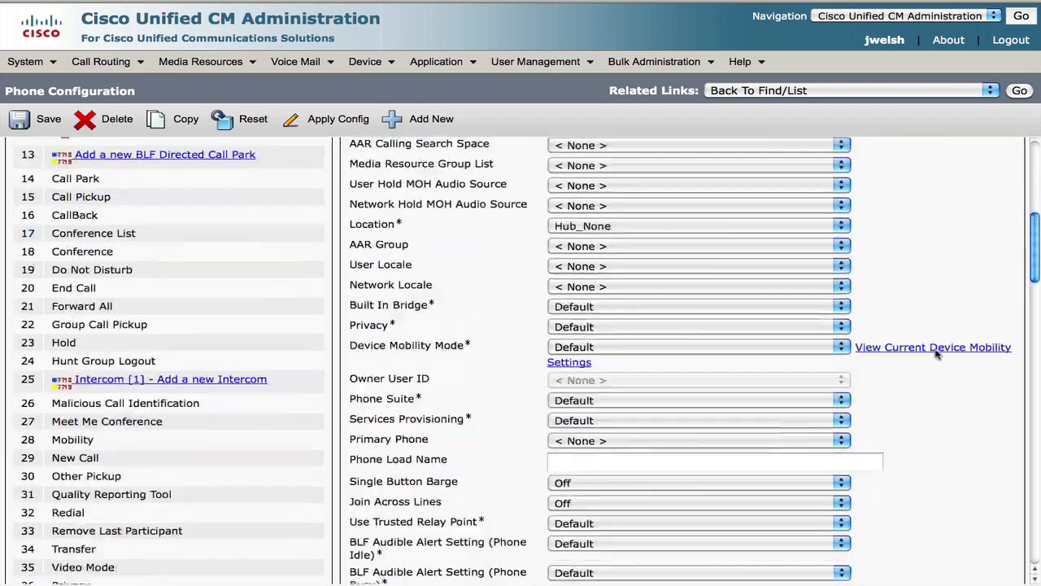
scroll(935, 354, "down", 15)
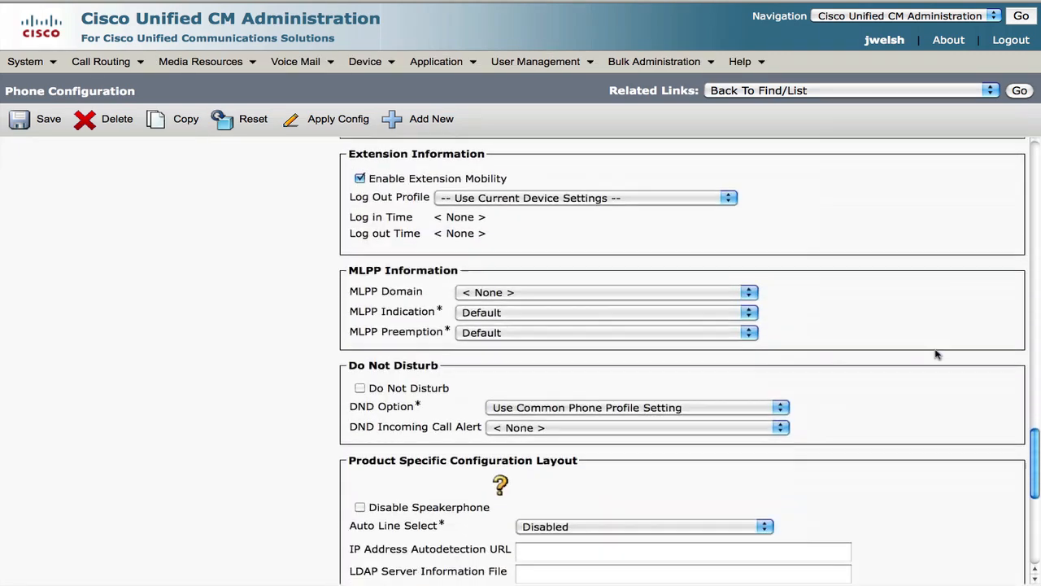
scroll(936, 354, "down", 3)
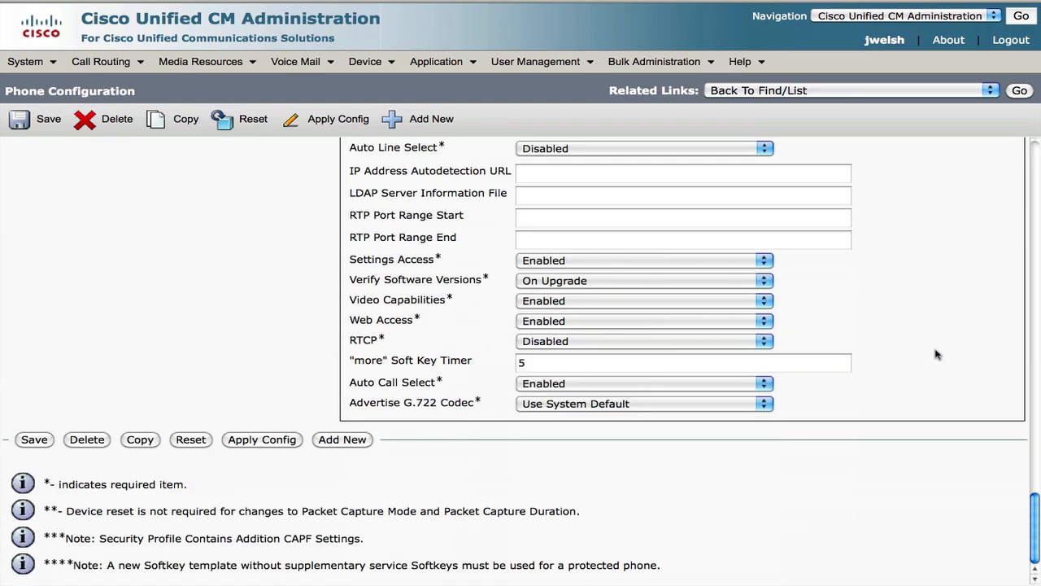
scroll(936, 354, "up", 15)
scroll(936, 354, "up", 5)
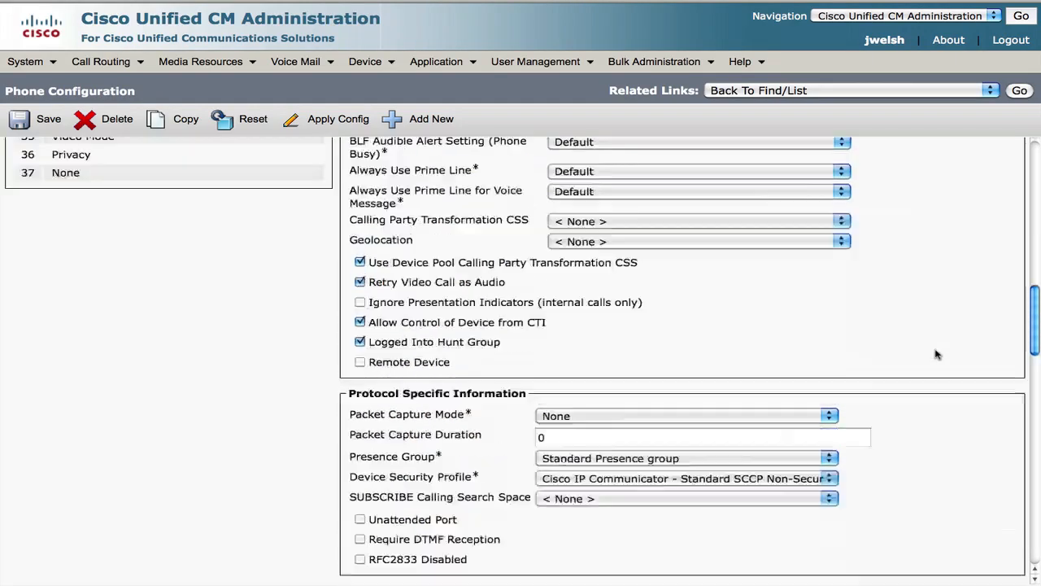
scroll(935, 354, "down", 5)
scroll(936, 353, "down", 6)
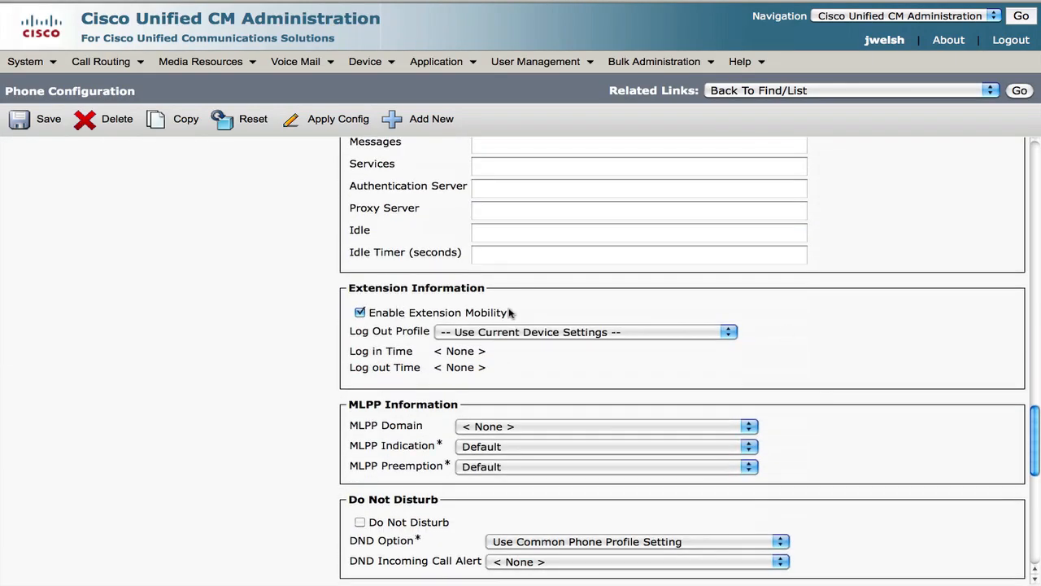
left_click_drag(514, 311, 376, 317)
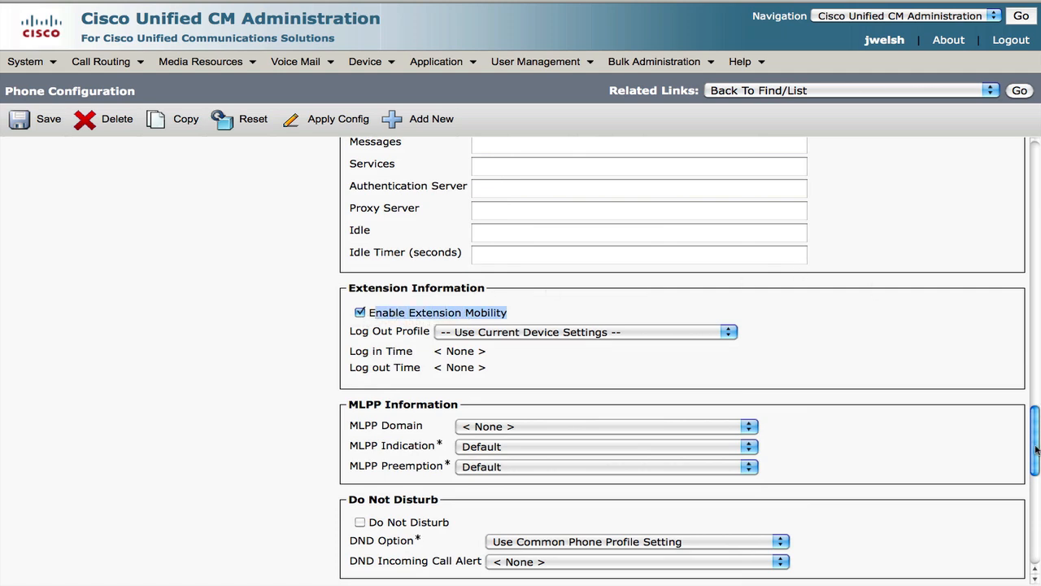
left_click_drag(1037, 449, 1038, 154)
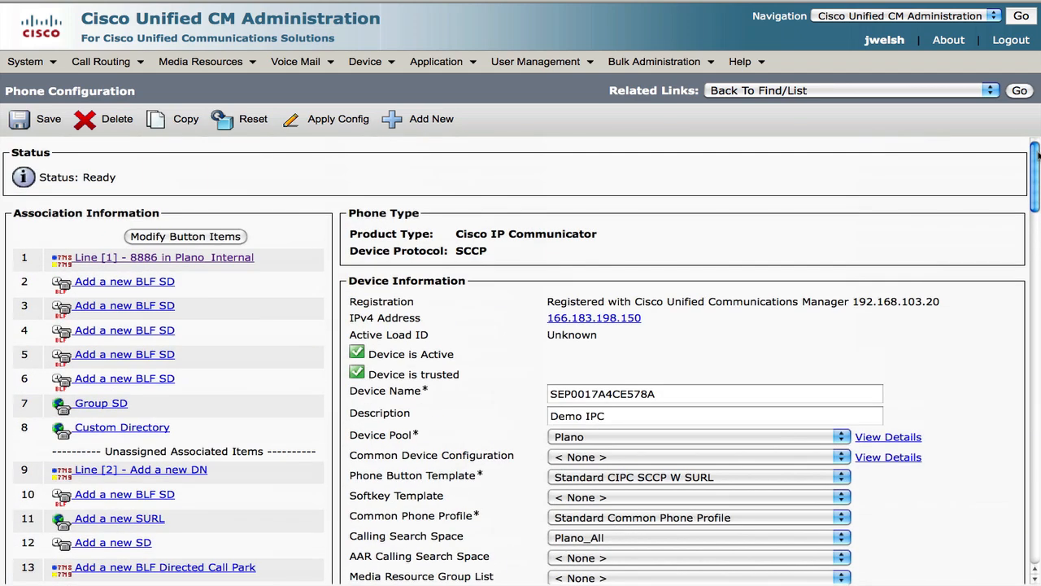
Subscribe phone SEP0017A4CE578A to EM via Related Links, save, and close the popup
left_click(948, 93)
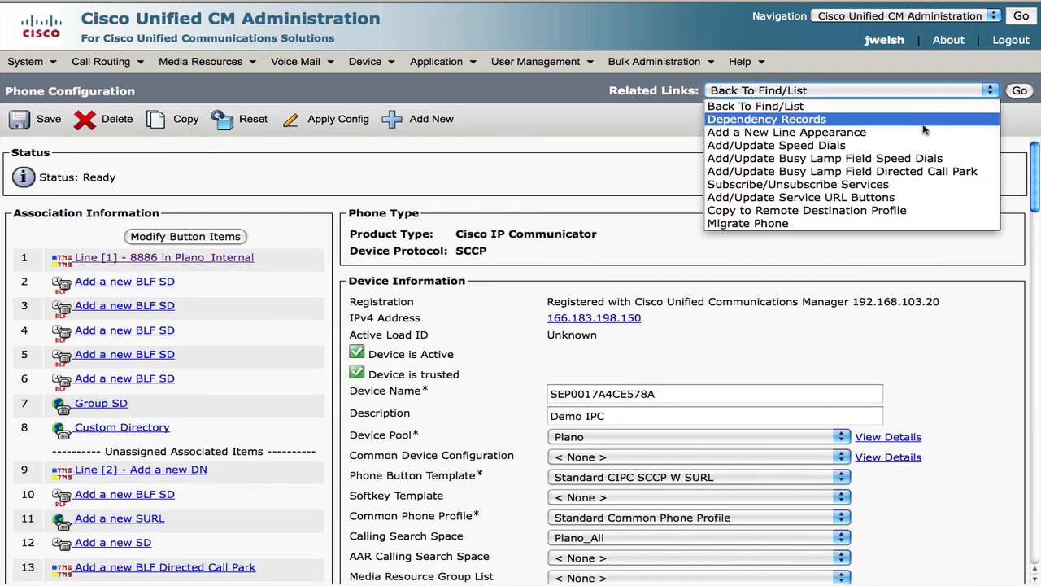
left_click(893, 184)
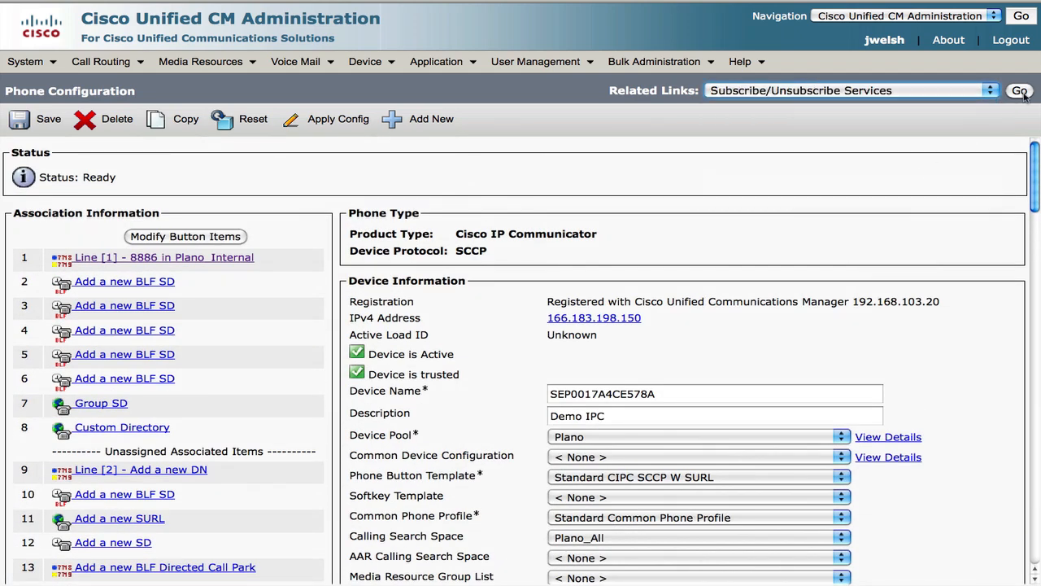
left_click(1020, 91)
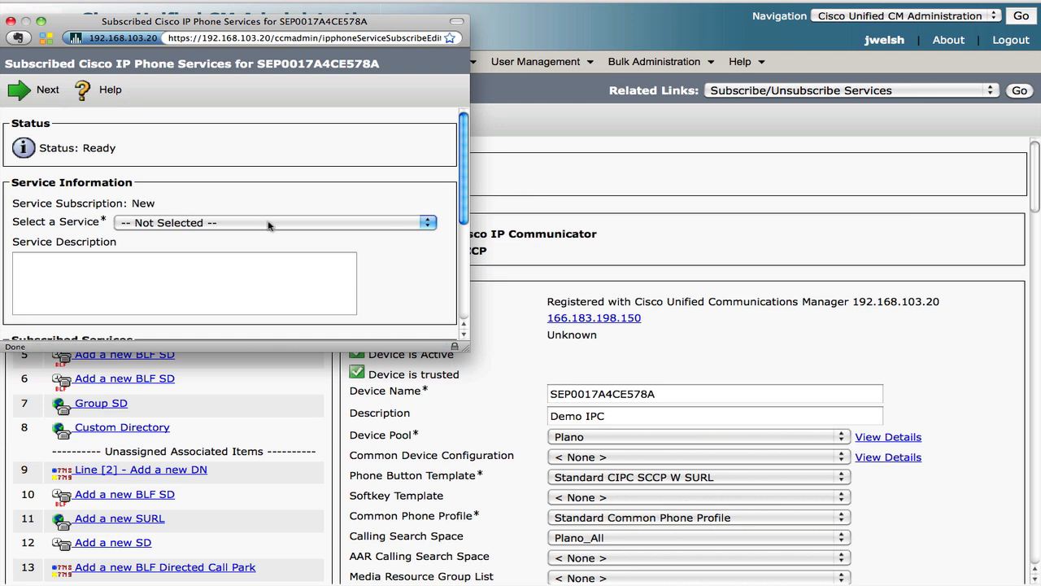
left_click(268, 222)
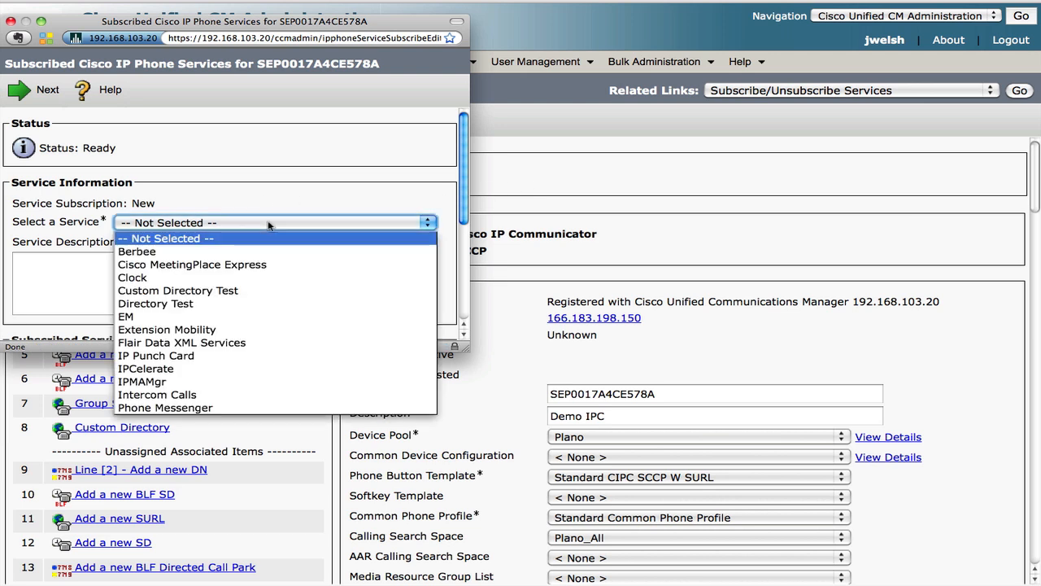
left_click(190, 320)
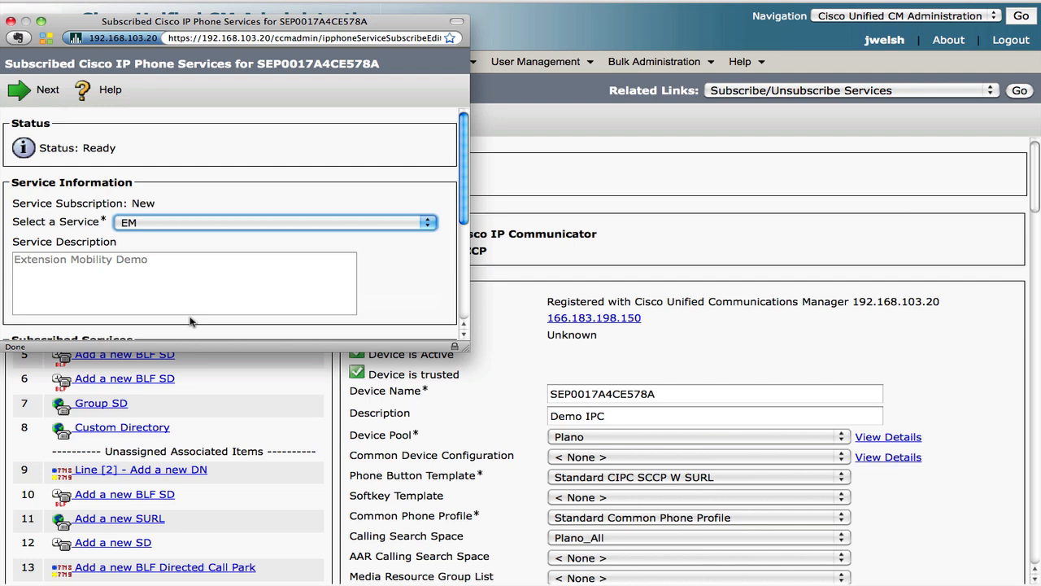
left_click(46, 98)
left_click(48, 102)
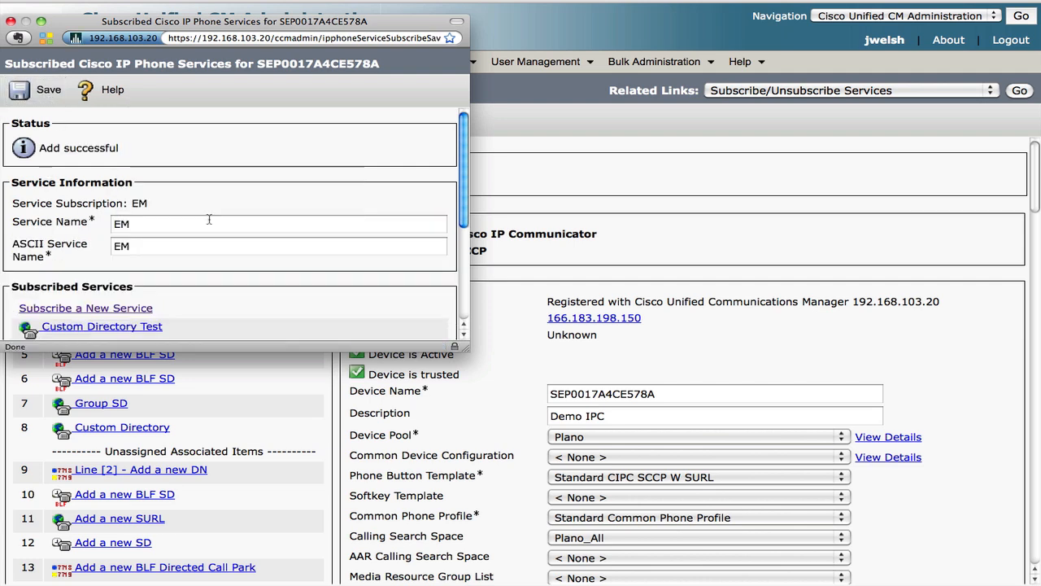
left_click(10, 21)
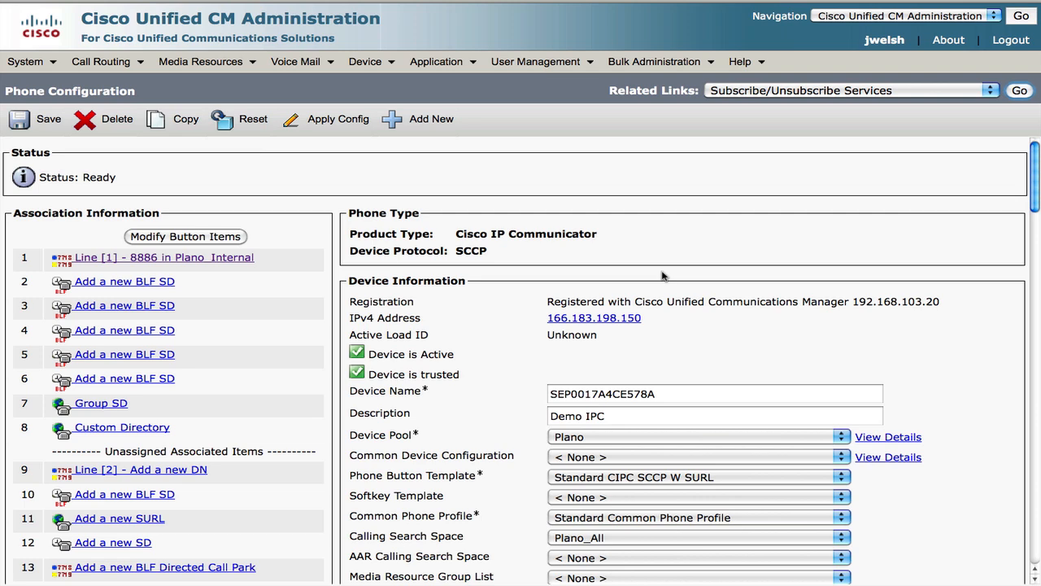
Bring Cisco IP Communicator to the front with Exposé and launch EM from its Services
scroll(609, 270, "down", 3)
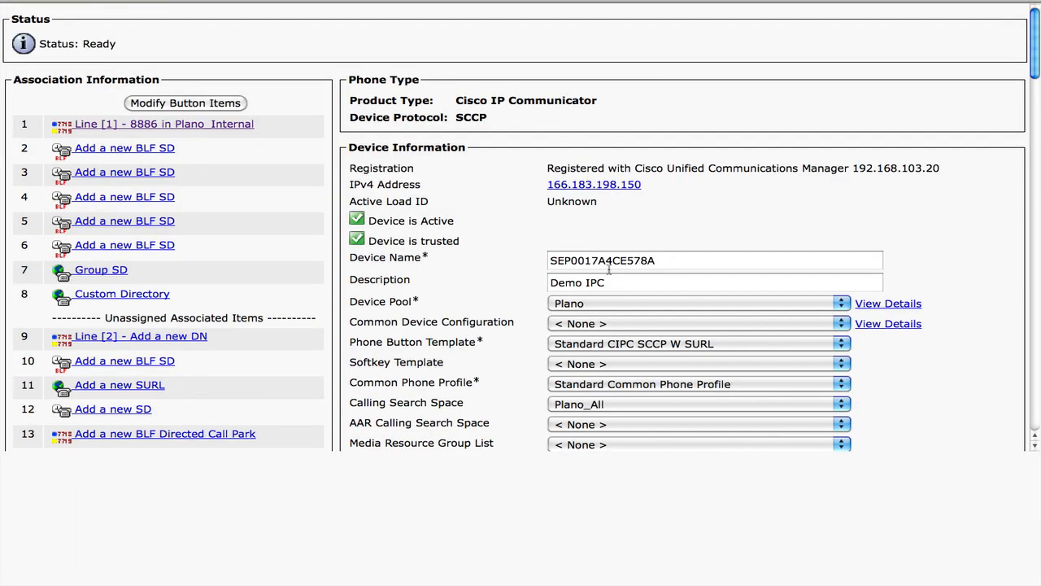
key("F9")
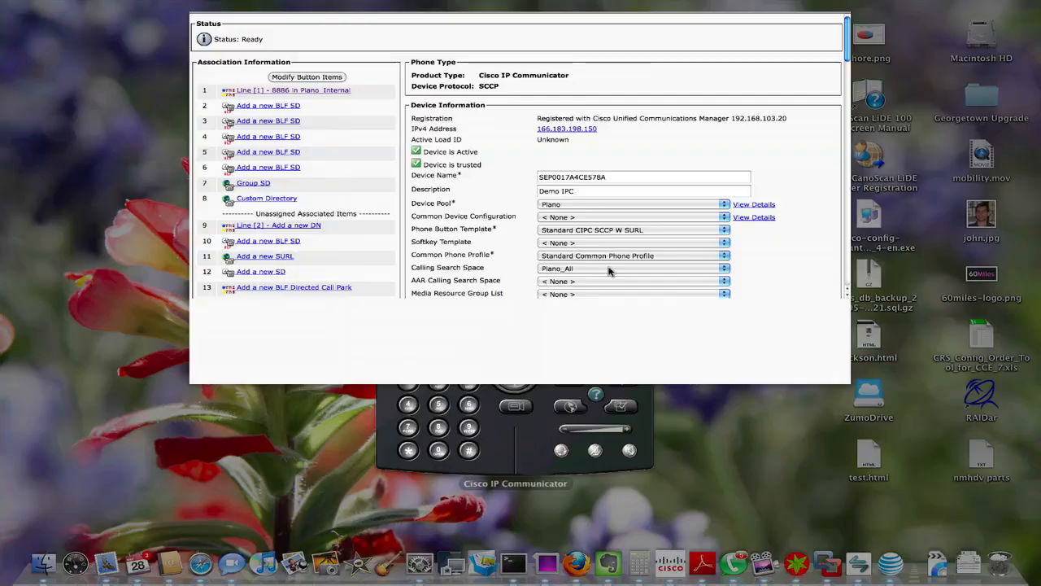
left_click(512, 325)
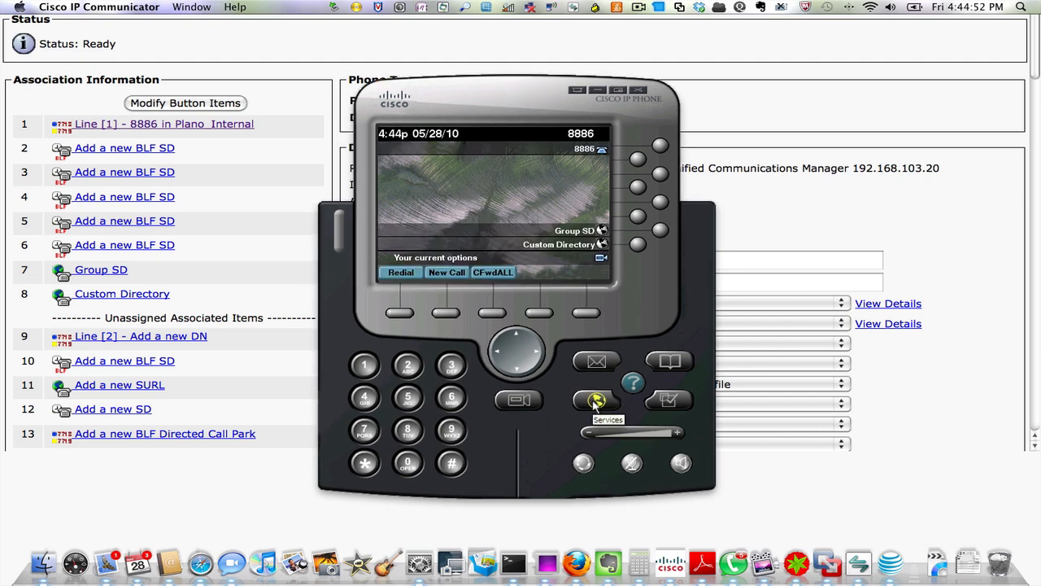
left_click(596, 402)
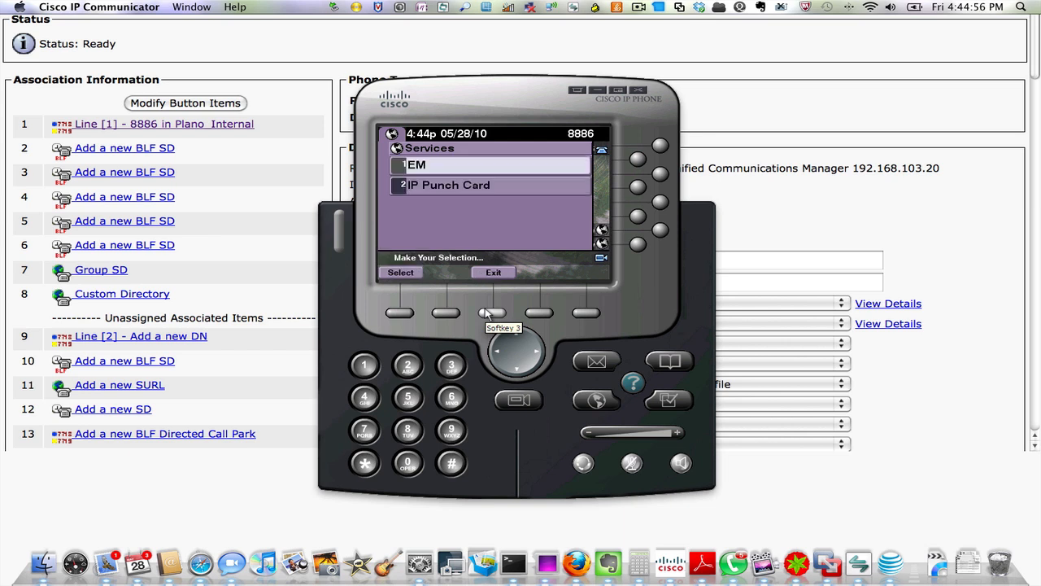
left_click(419, 167)
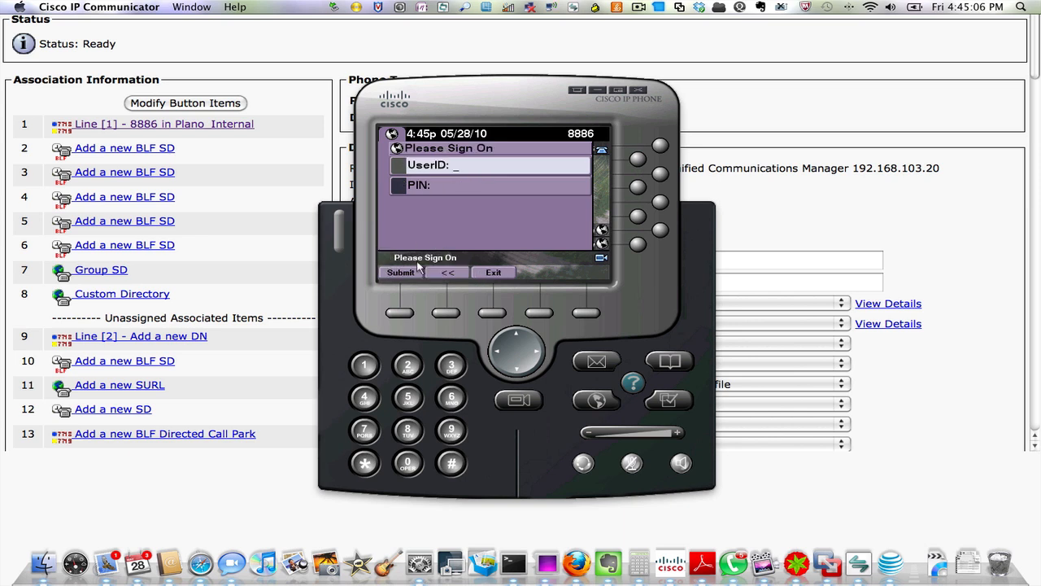
Sign in to Extension Mobility with the user ID and PIN so line 3507 appears, then reopen Services
key("Tab")
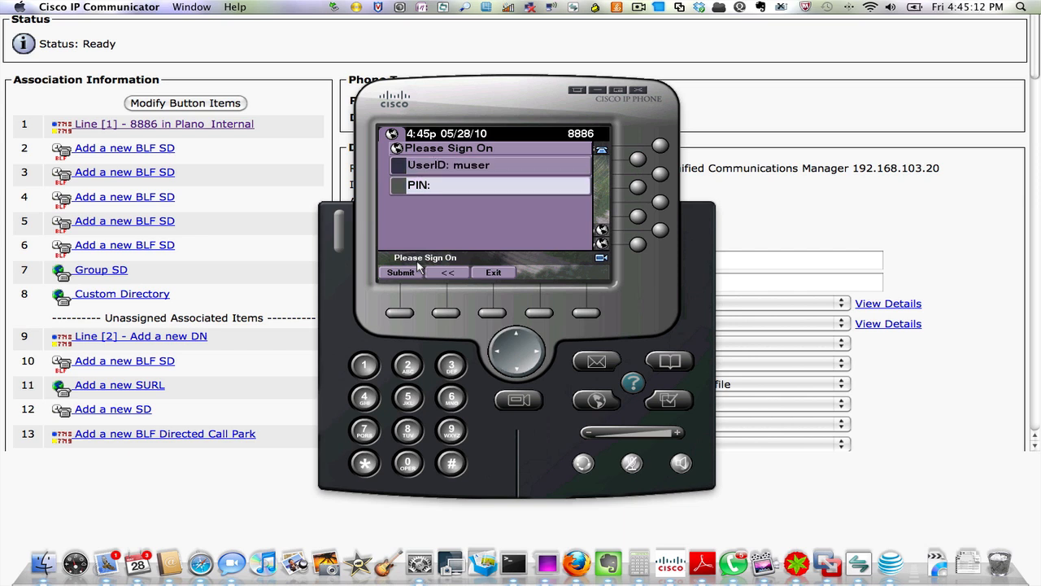
left_click(398, 315)
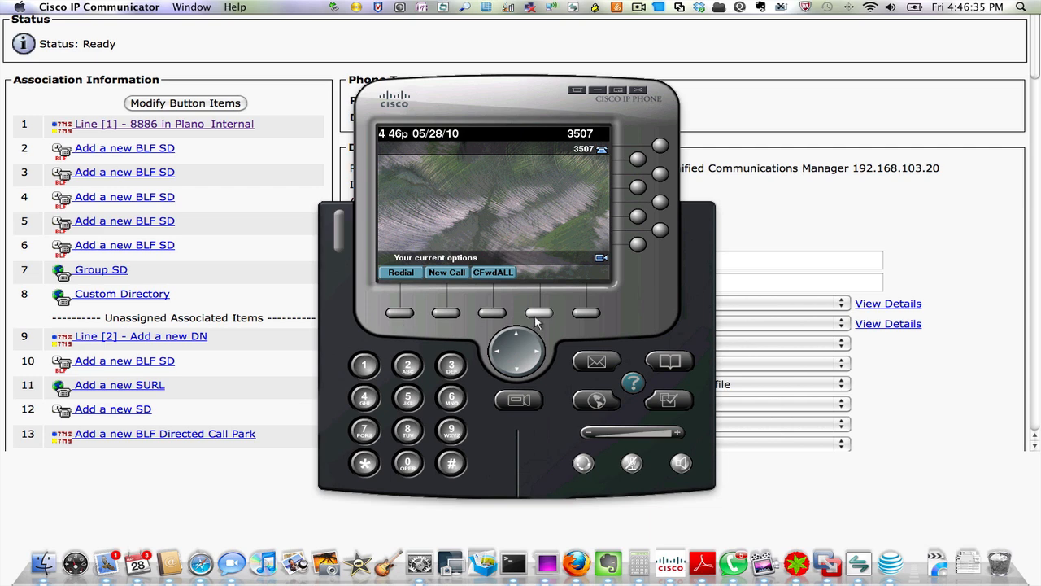
left_click(589, 402)
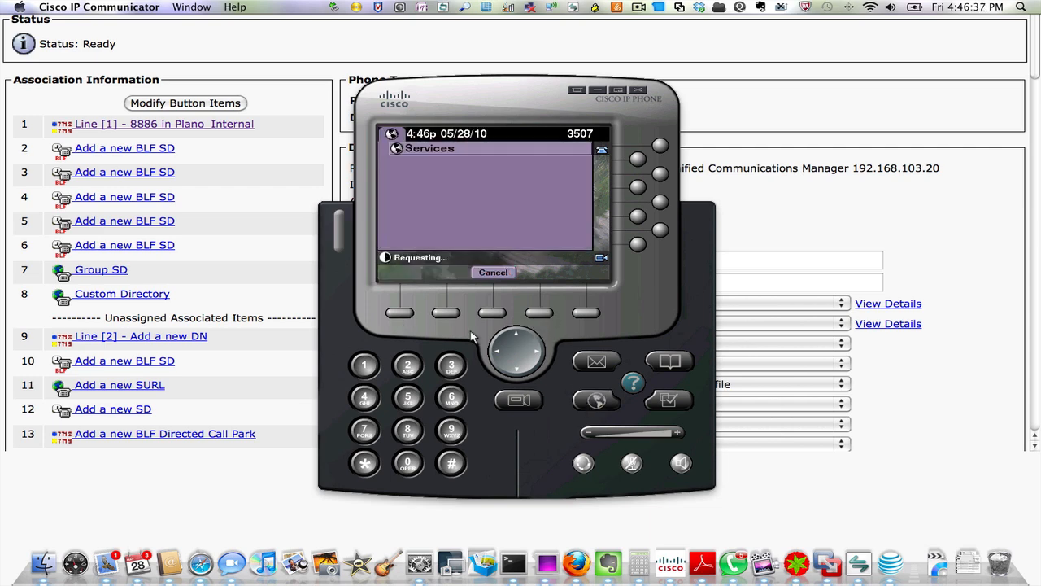